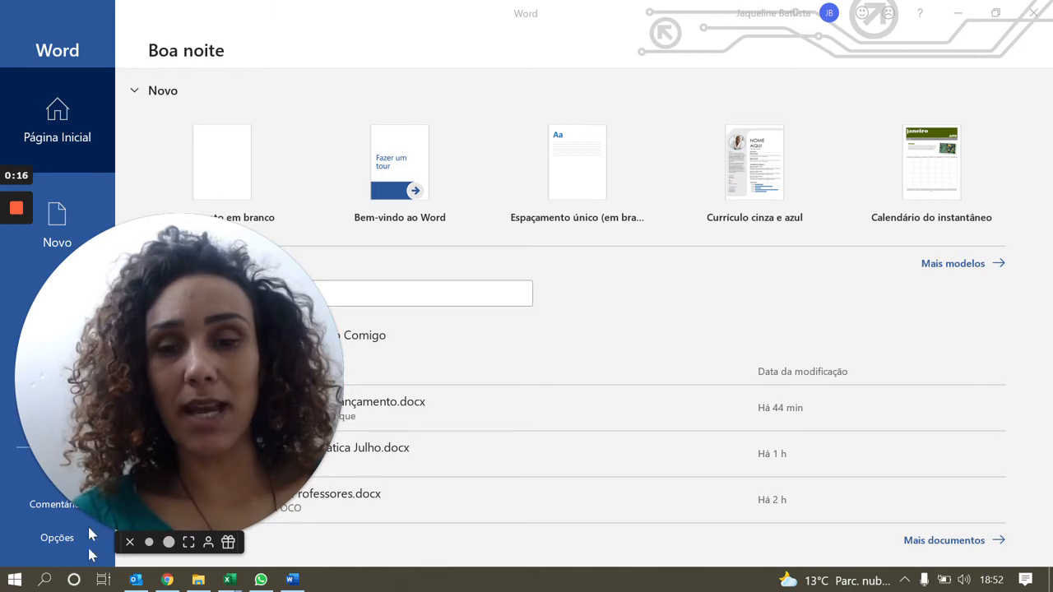
pyautogui.click(147, 543)
pyautogui.moveTo(83, 461); pyautogui.dragTo(923, 117)
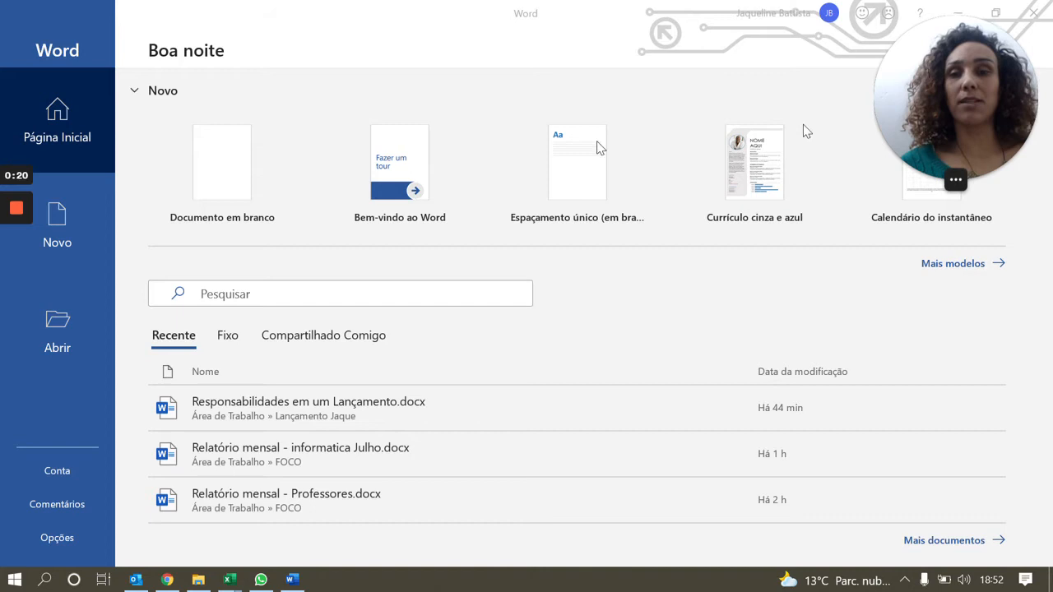
# Create a blank document and generate sample paragraphs with =rand(10,2).
pyautogui.click(234, 179)
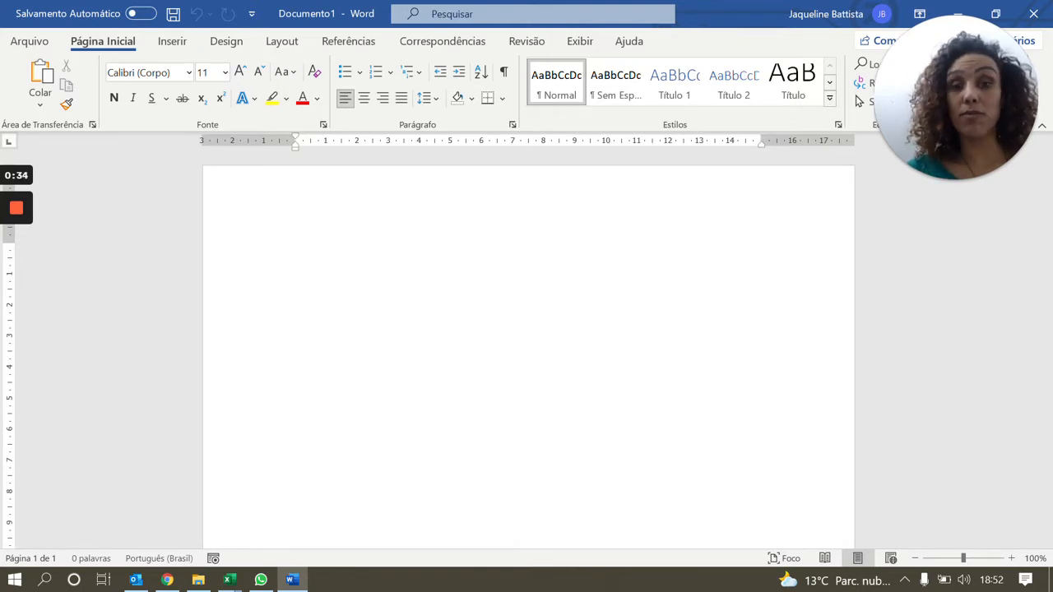
pyautogui.write('=rand')
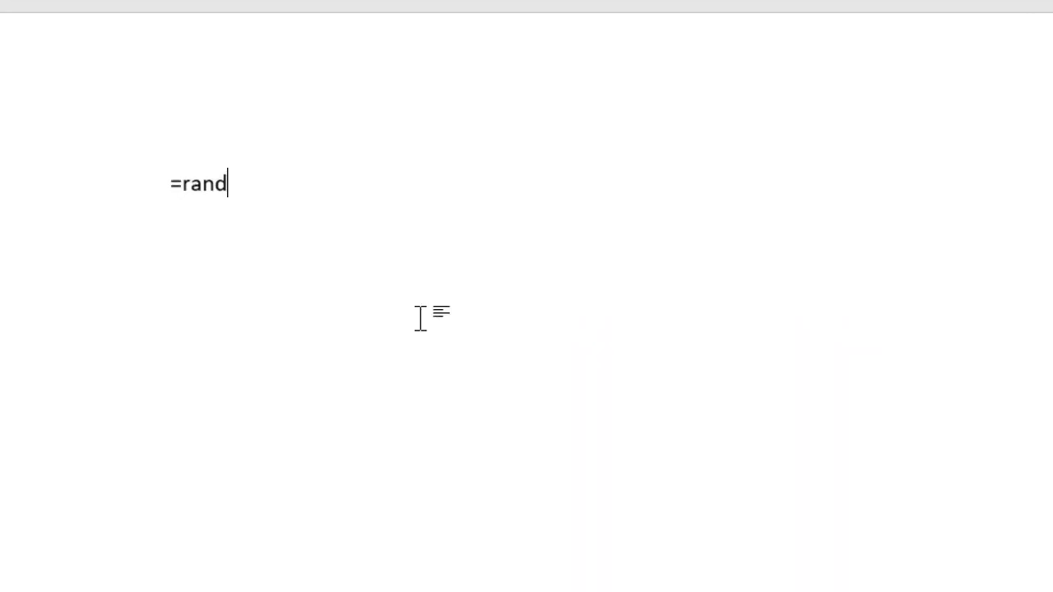
pyautogui.write('(10,2)')
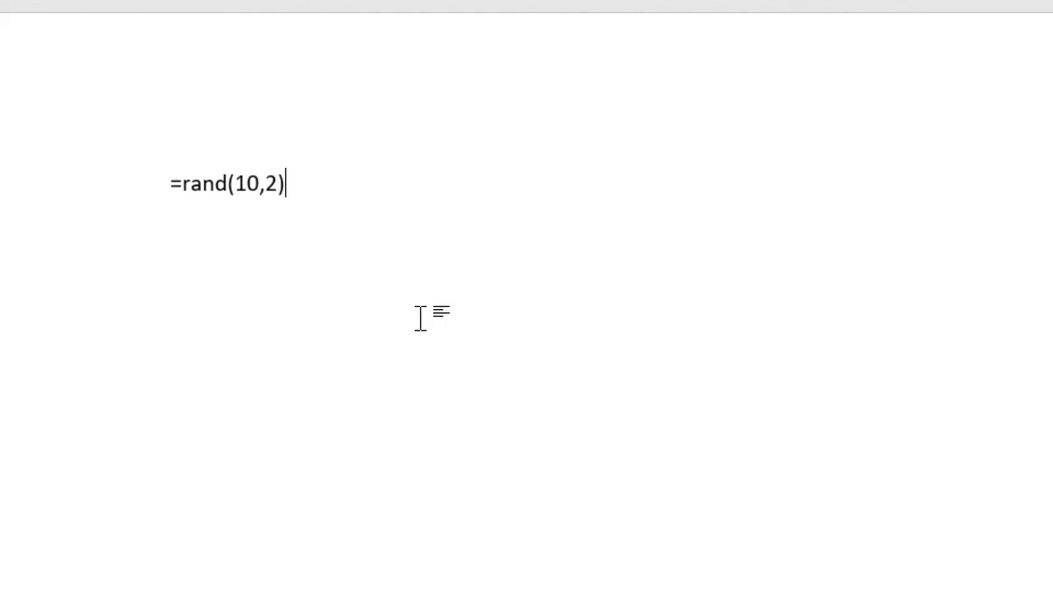
pyautogui.press('Return')
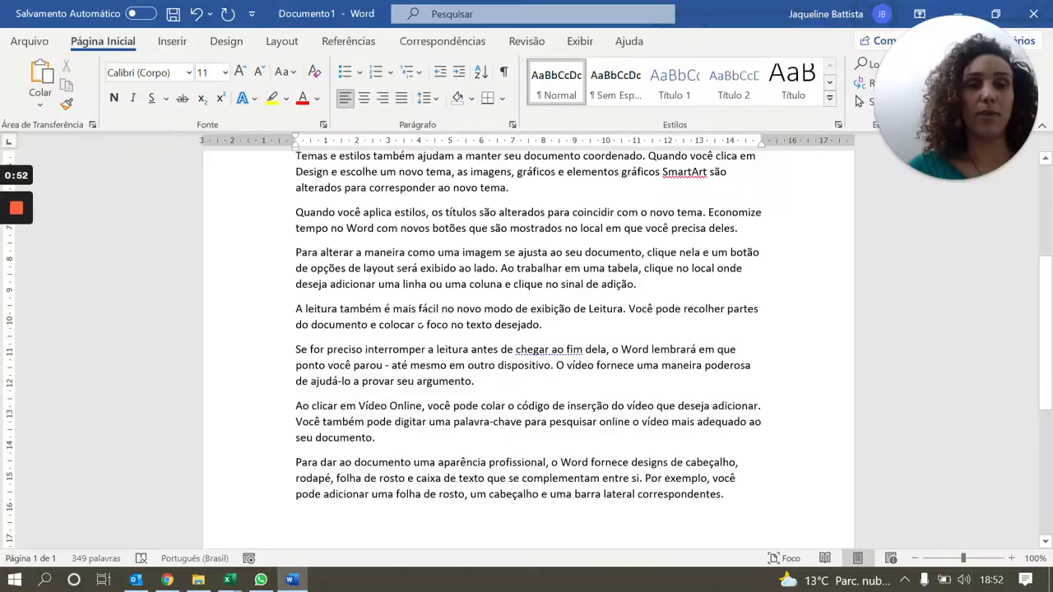
# Look through the sample text from start to end and check the available page orientation options.
pyautogui.scroll(5, 529, 349)
pyautogui.scroll(-5, 528, 349)
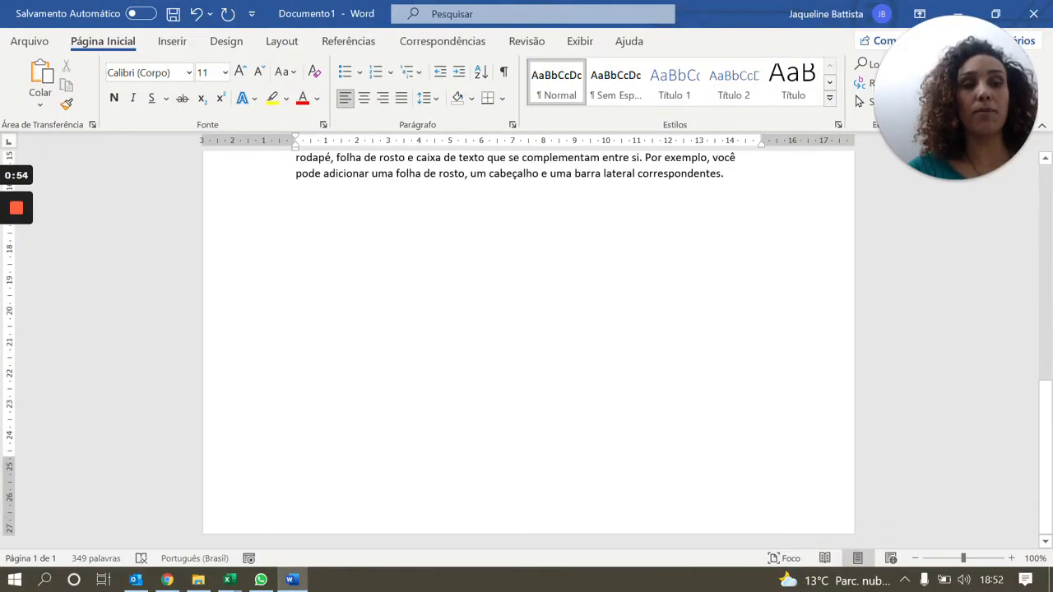
pyautogui.scroll(5, 528, 348)
pyautogui.scroll(-5, 528, 349)
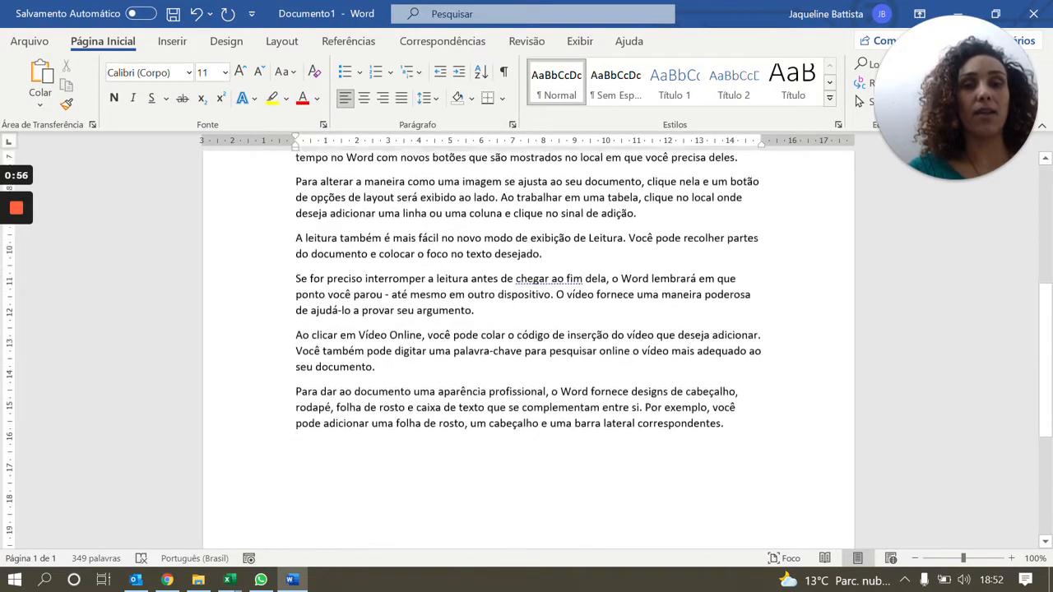
pyautogui.scroll(5, 528, 348)
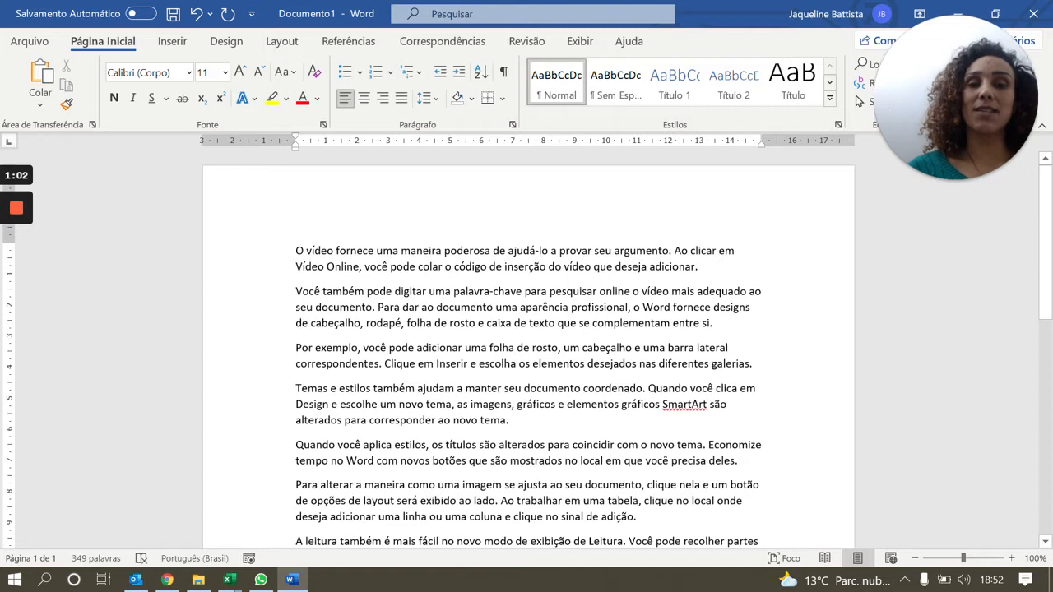
pyautogui.scroll(-5, 528, 349)
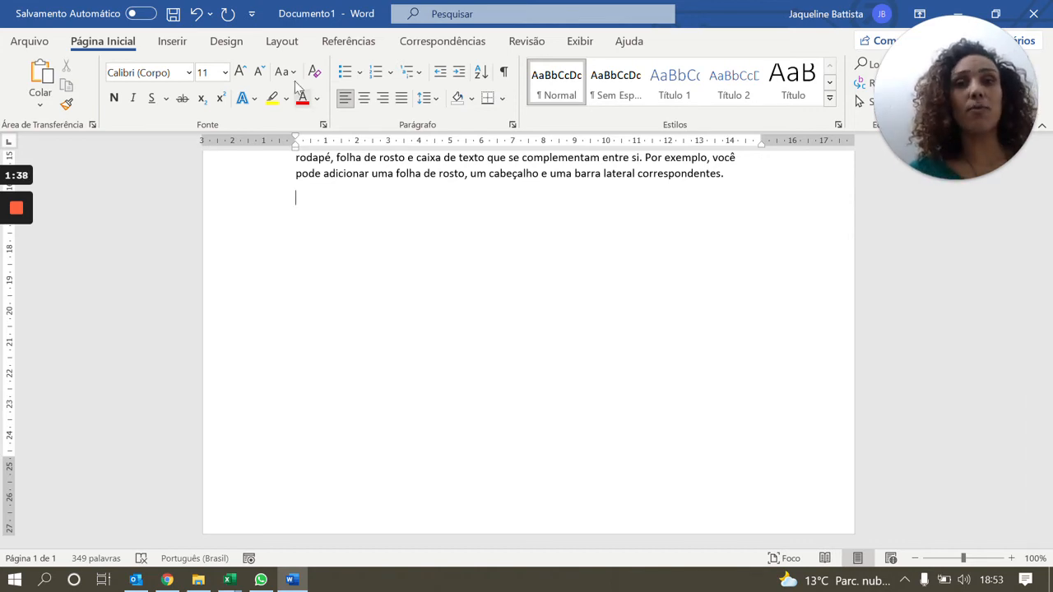
pyautogui.click(280, 45)
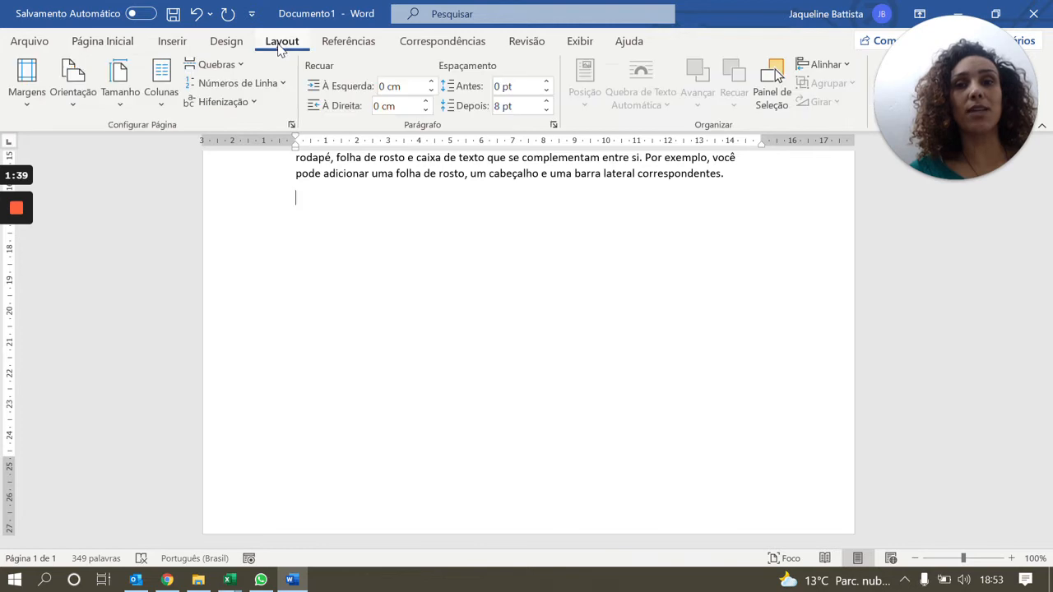
pyautogui.click(72, 105)
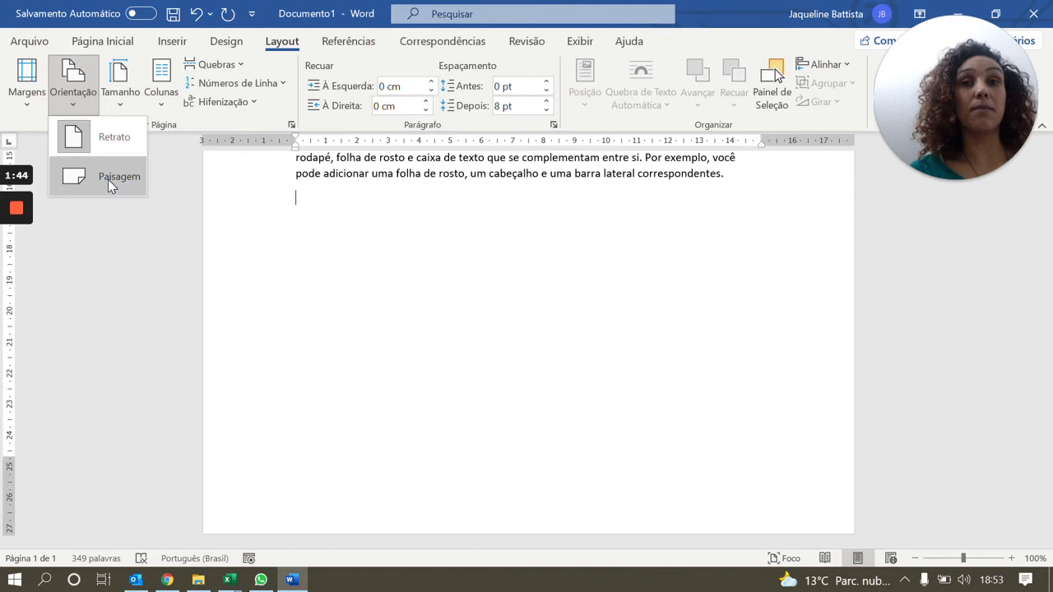
pyautogui.click(370, 256)
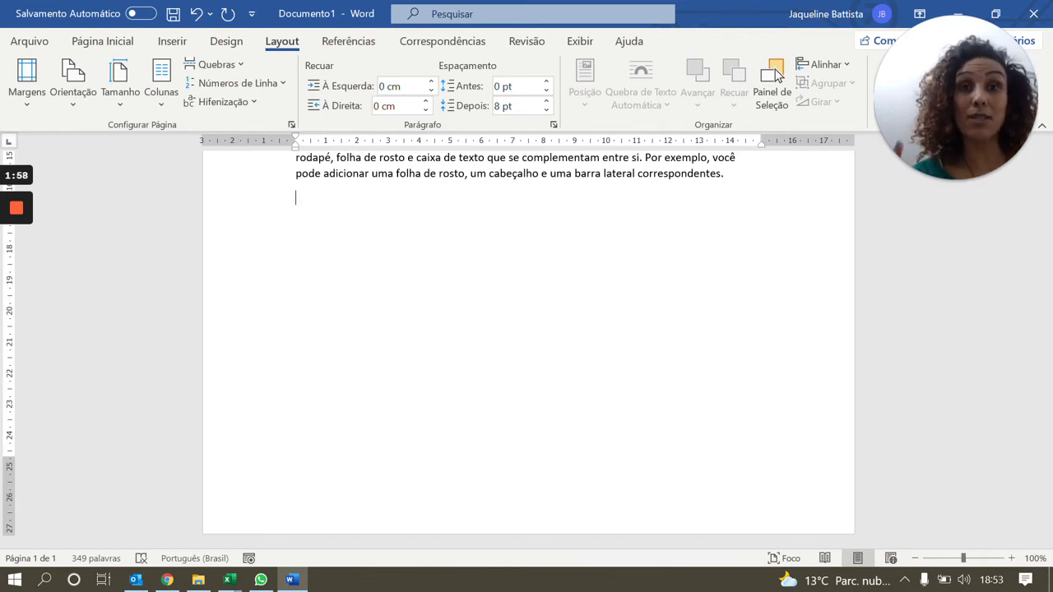
pyautogui.scroll(10, 528, 346)
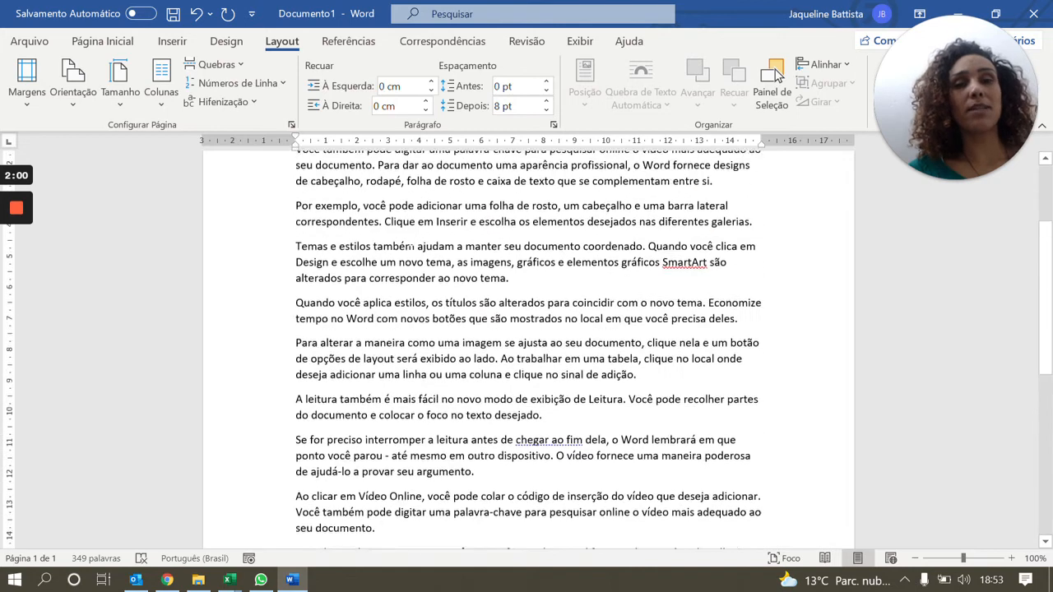
pyautogui.scroll(-9, 528, 345)
pyautogui.scroll(-1, 528, 345)
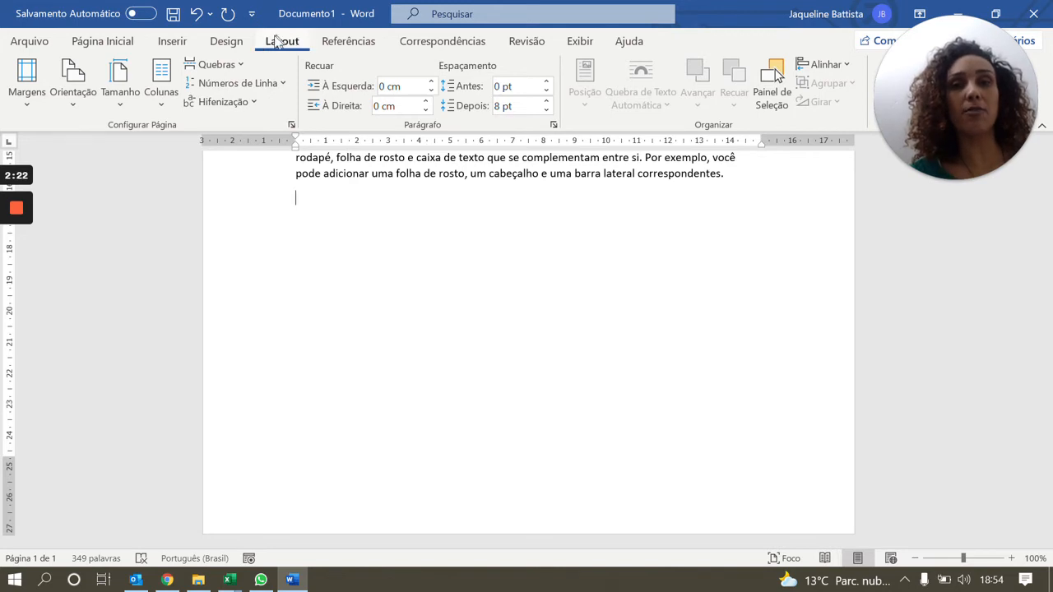
pyautogui.click(239, 62)
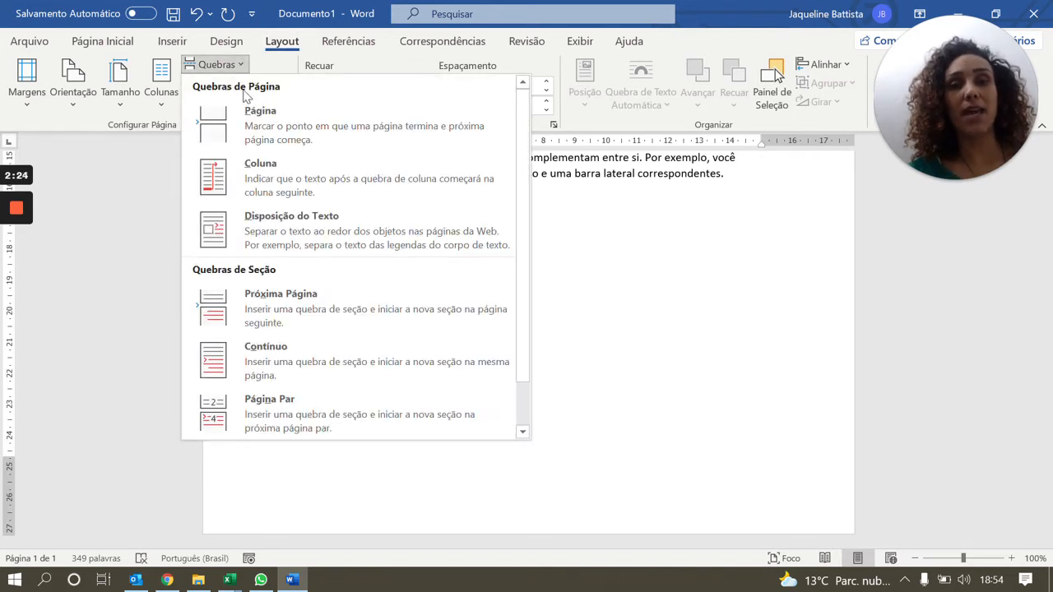
pyautogui.click(351, 304)
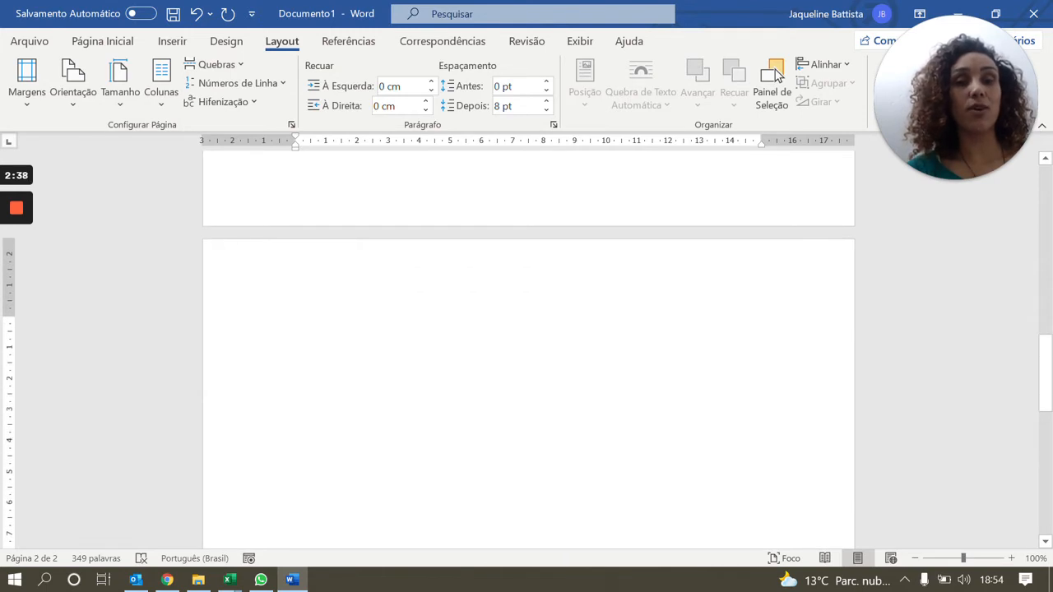
pyautogui.hotkey('ctrl', 'z')
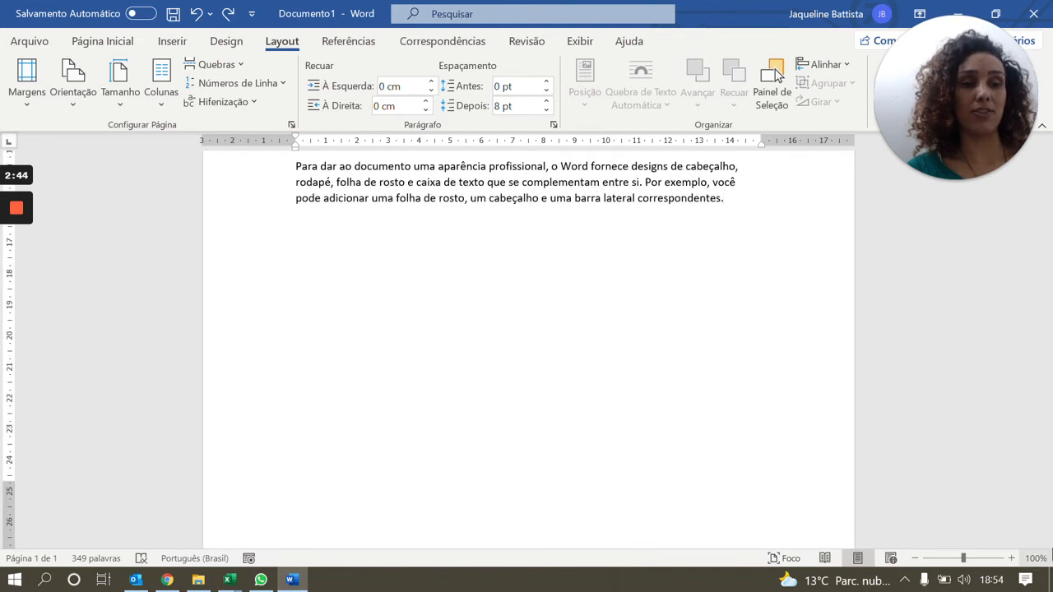
# Insert a Próxima Página section break after the last paragraph and set the new page's orientation to Paisagem.
pyautogui.click(238, 66)
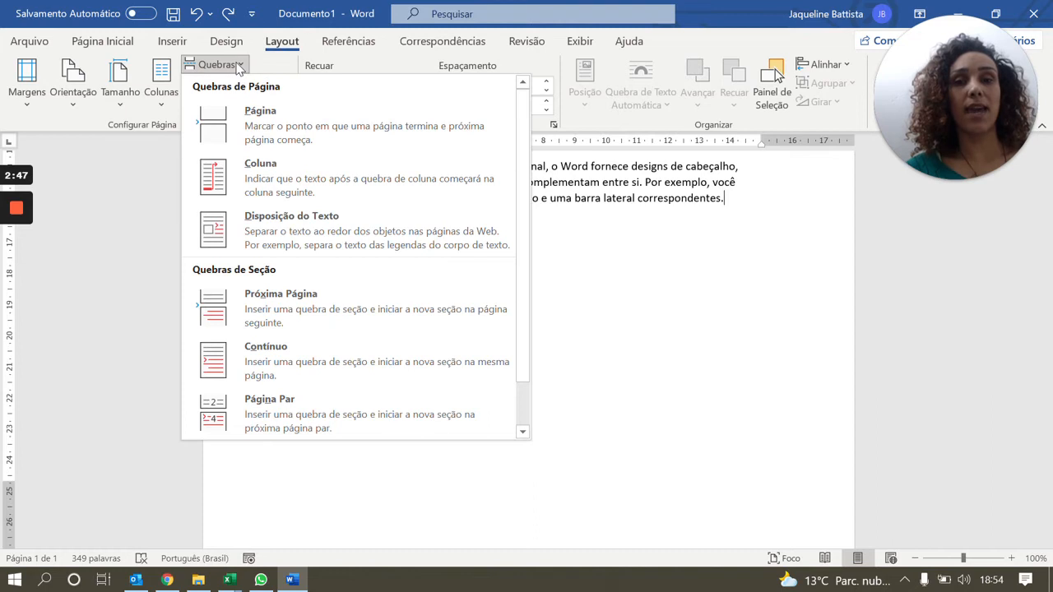
pyautogui.click(327, 307)
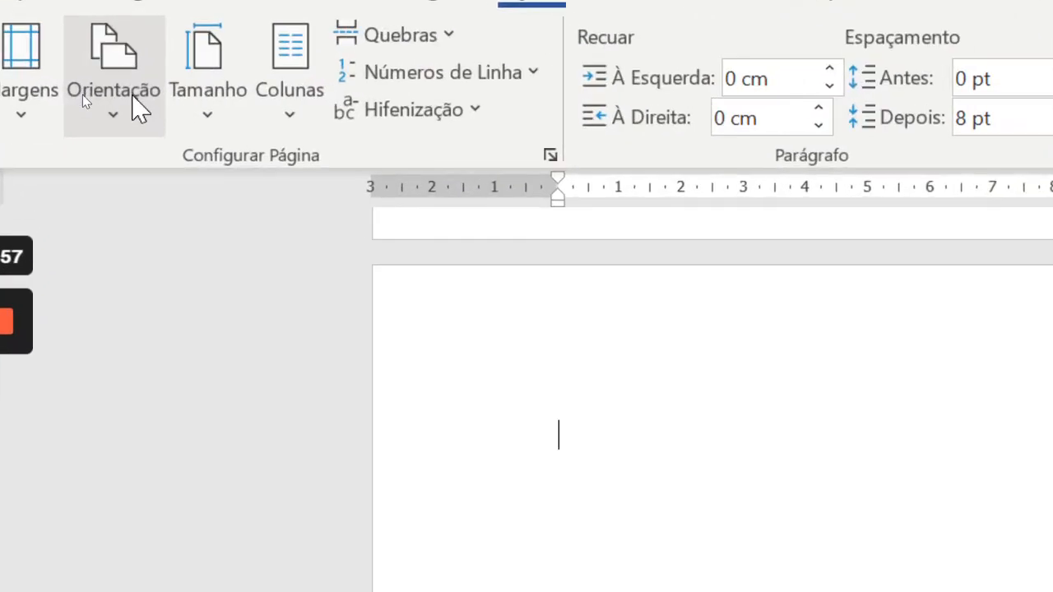
pyautogui.click(84, 99)
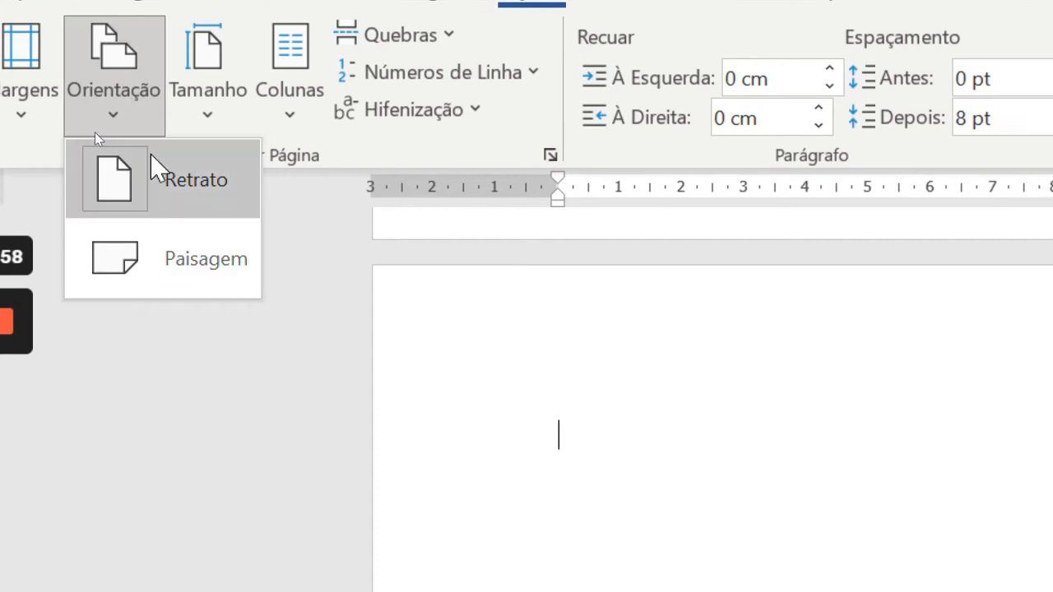
pyautogui.click(192, 276)
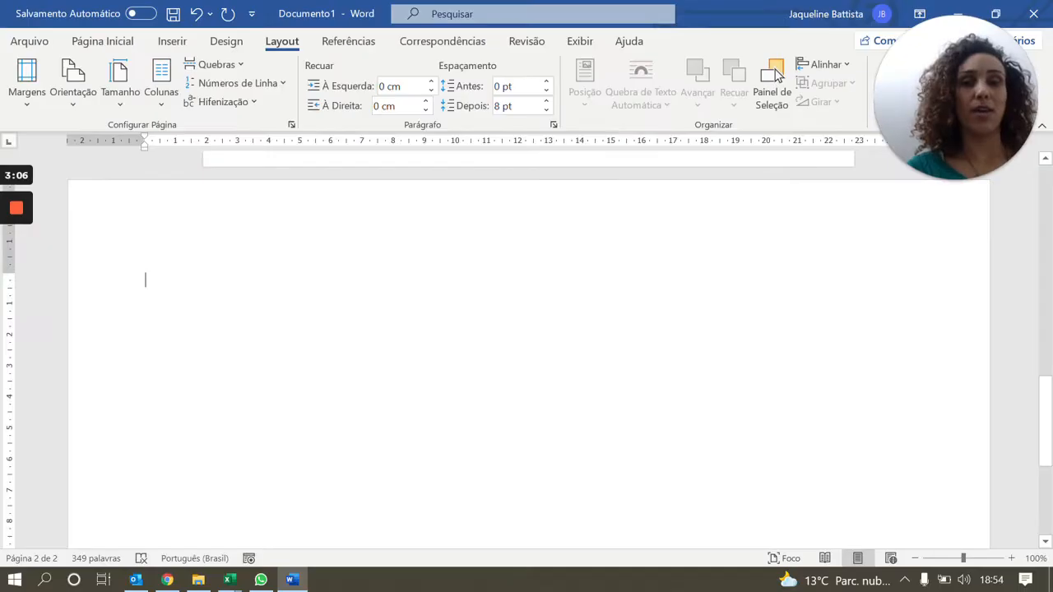
# Insert the black-and-white photo of a woman from a subfolder of the device's Imagens folder on the landscape page.
pyautogui.click(170, 43)
pyautogui.click(119, 101)
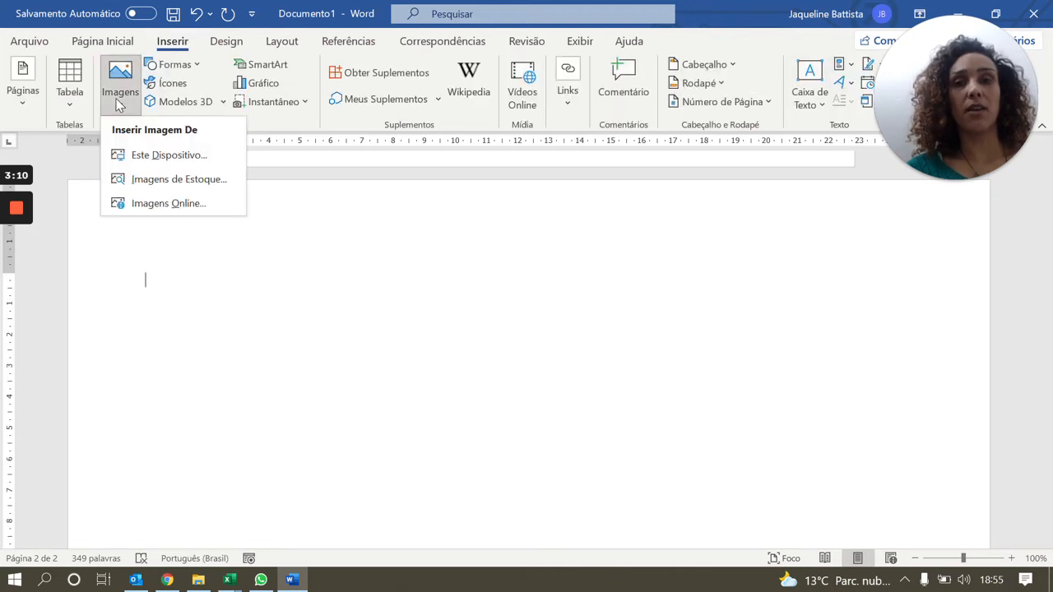
pyautogui.click(174, 154)
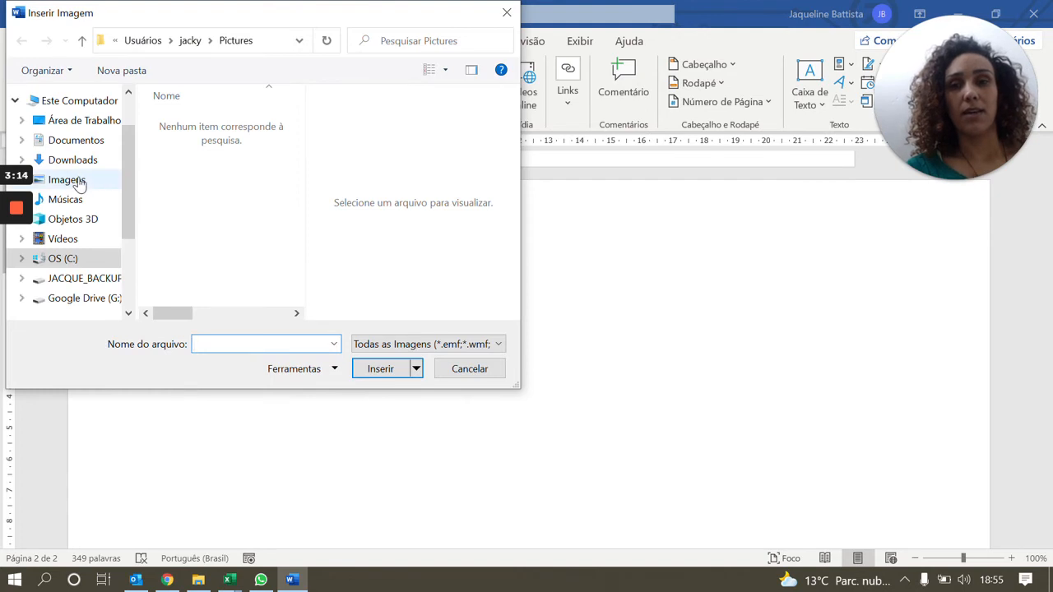
pyautogui.click(78, 183)
pyautogui.scroll(-3, 272, 146)
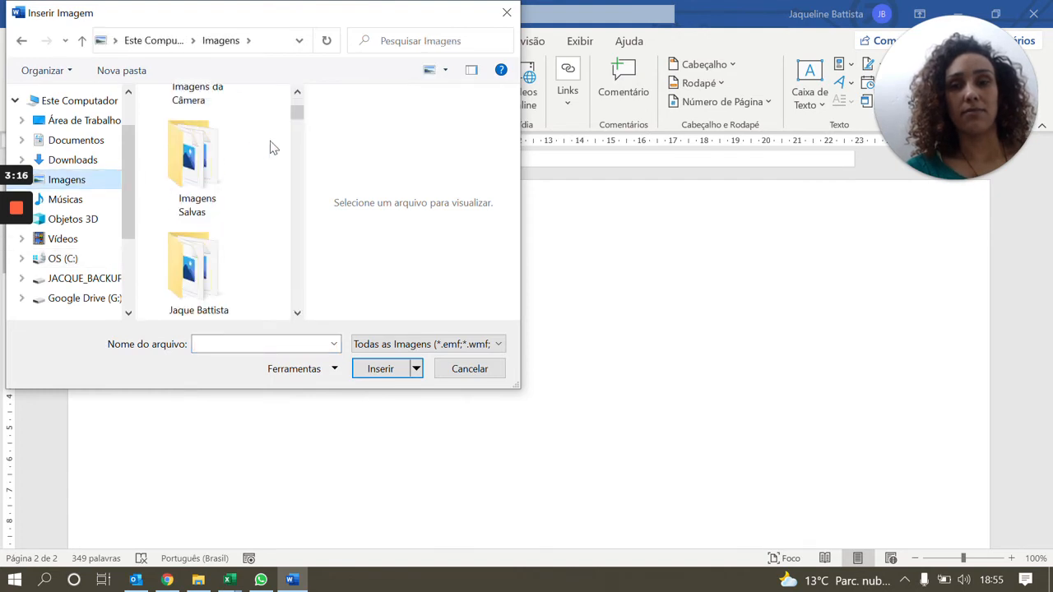
pyautogui.doubleClick(202, 244)
pyautogui.click(214, 242)
pyautogui.click(391, 377)
# Insert a Próxima Página section break after the photo and set the following page's orientation to Retrato.
pyautogui.scroll(5, 390, 383)
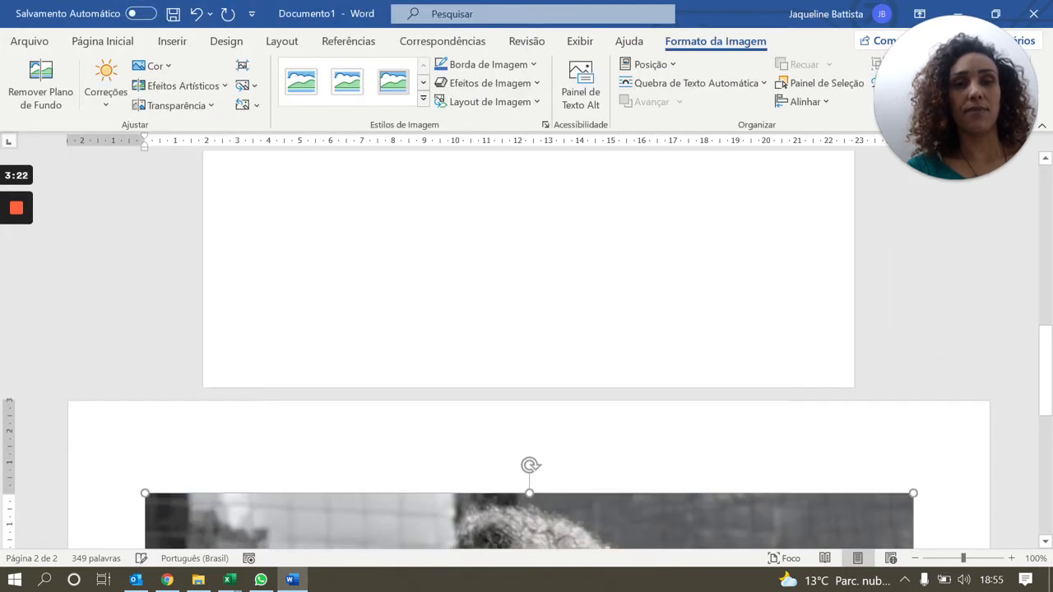
pyautogui.scroll(-6, 529, 349)
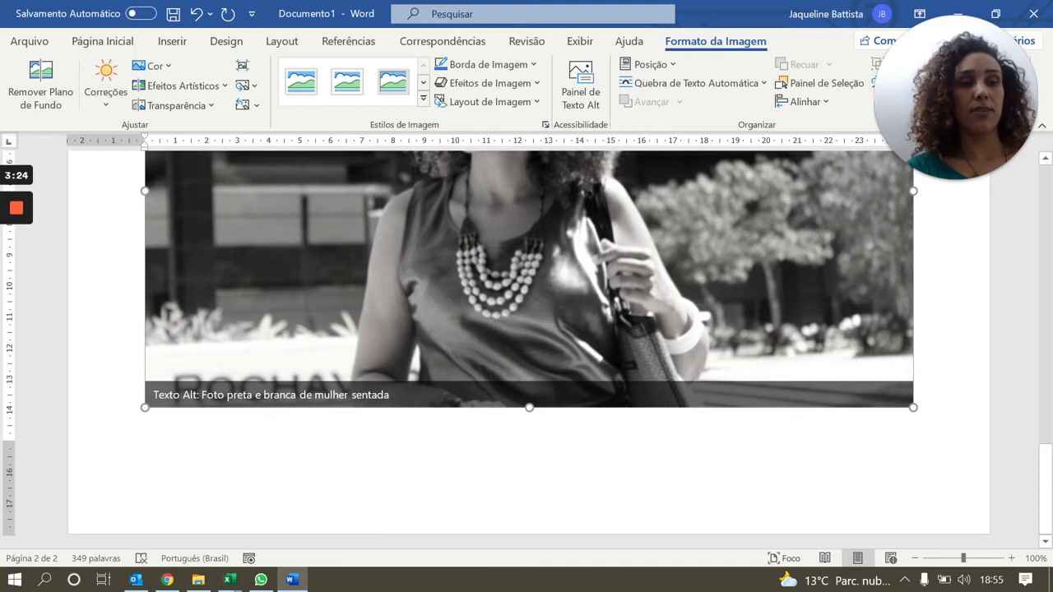
pyautogui.click(914, 401)
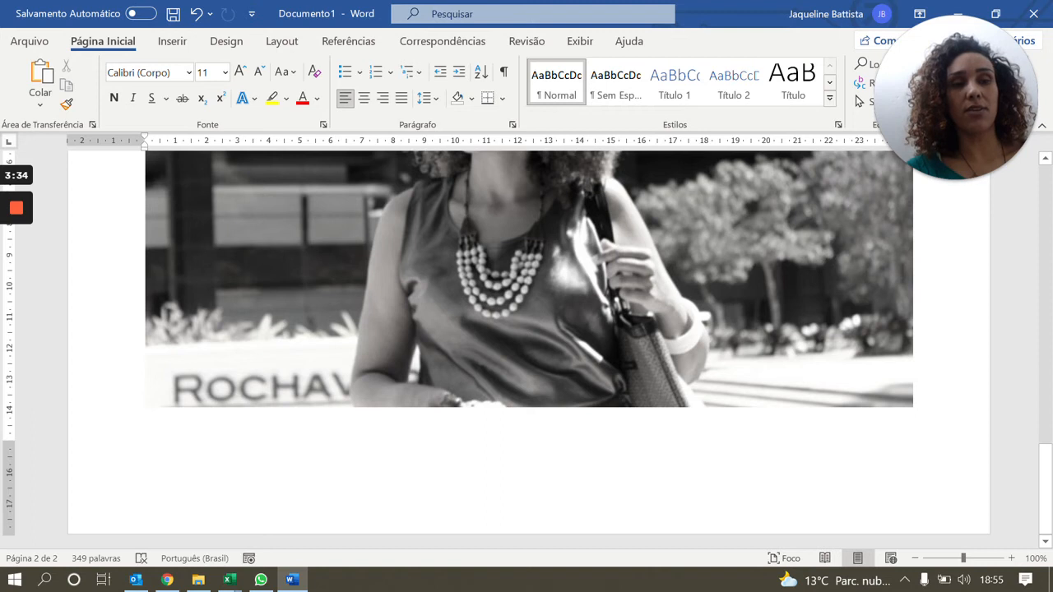
pyautogui.click(281, 44)
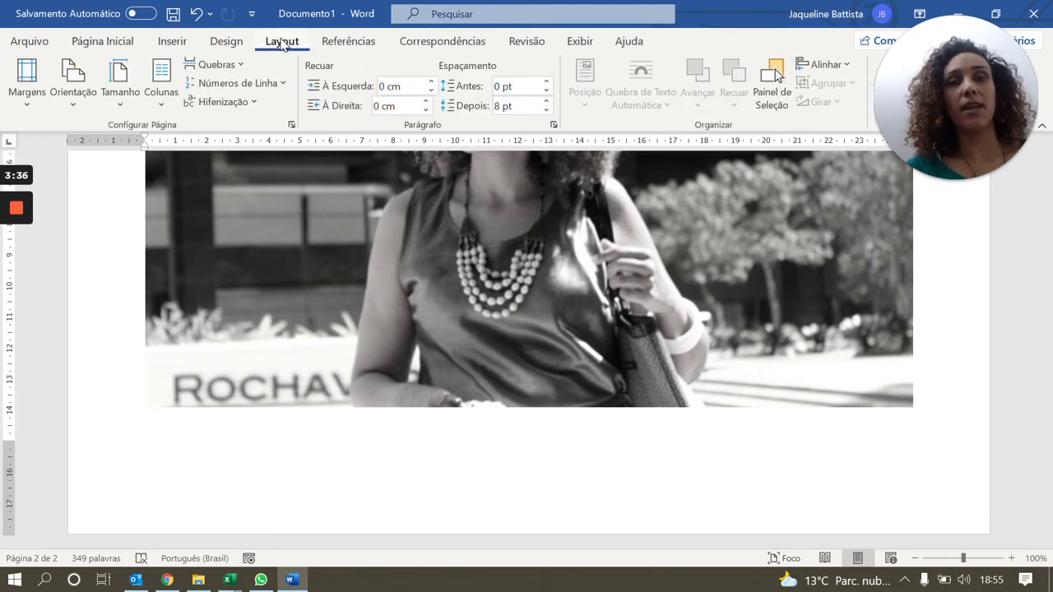
pyautogui.click(213, 64)
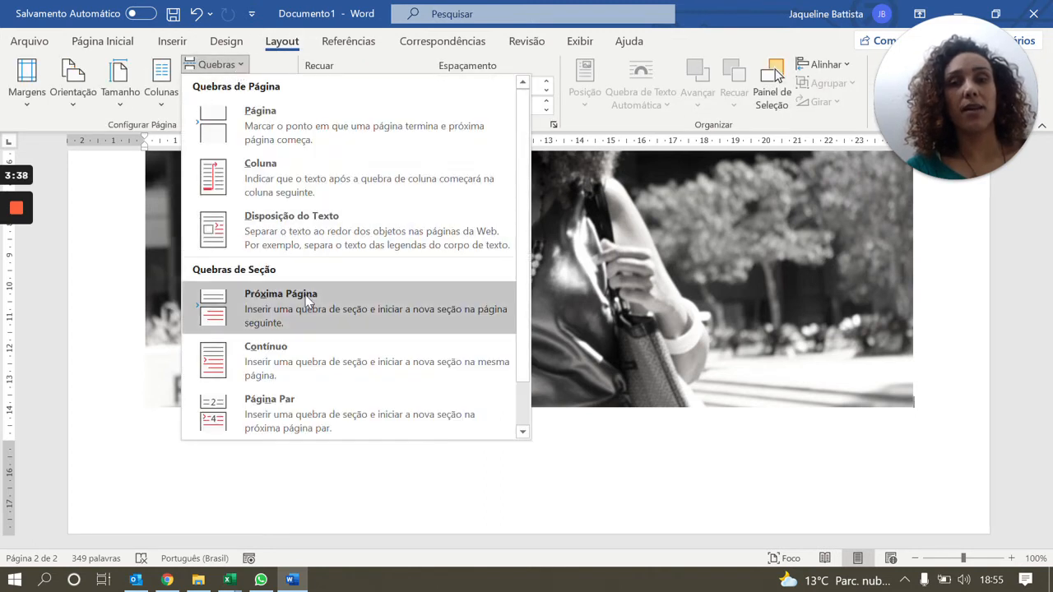
pyautogui.click(280, 304)
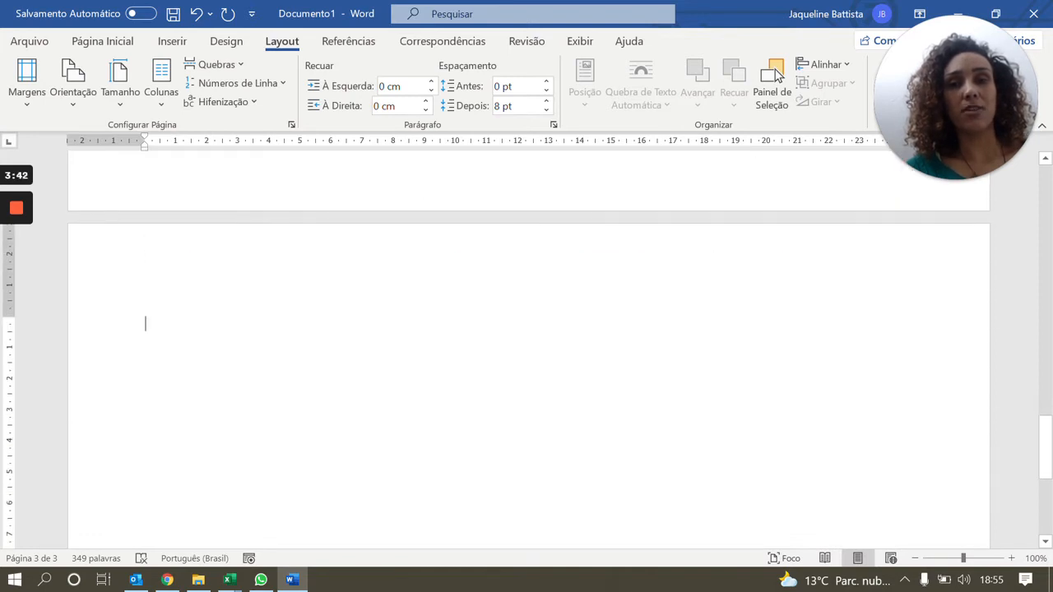
pyautogui.click(72, 100)
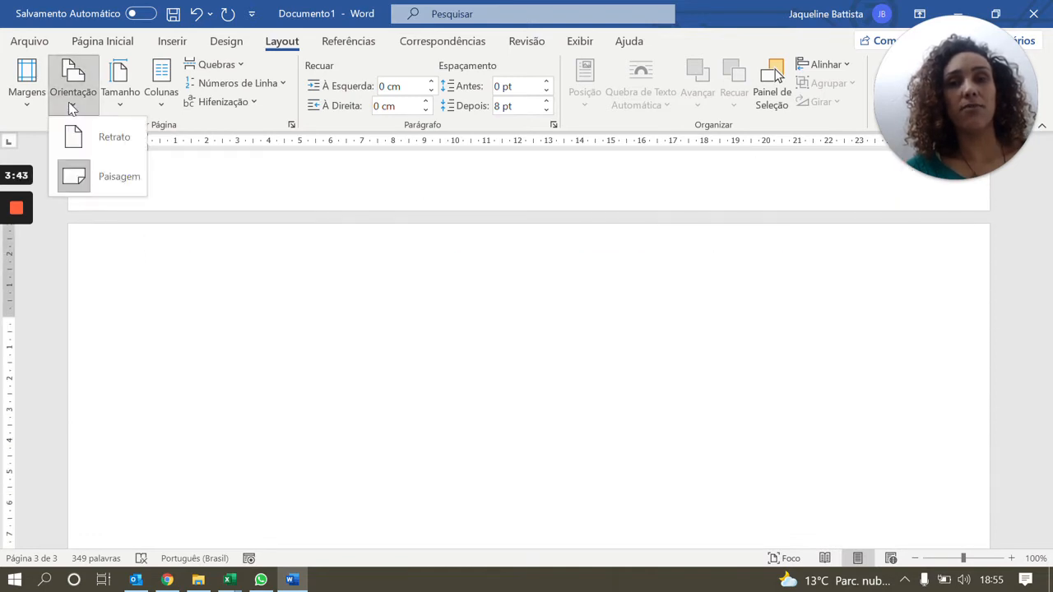
pyautogui.click(105, 137)
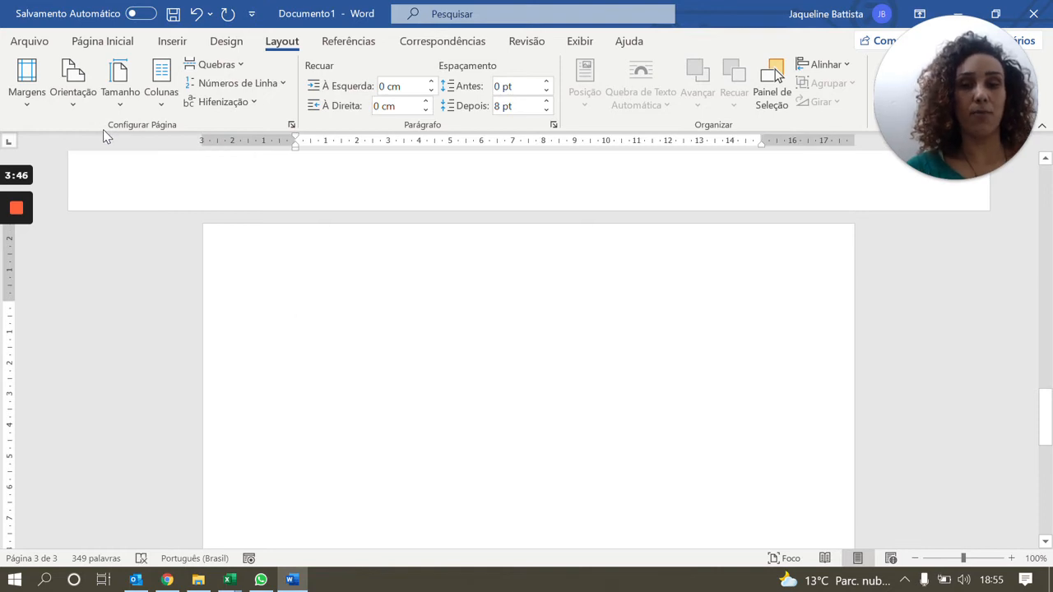
# Look through the whole document to check the orientation of each page.
pyautogui.scroll(10, 527, 350)
pyautogui.scroll(1, 527, 337)
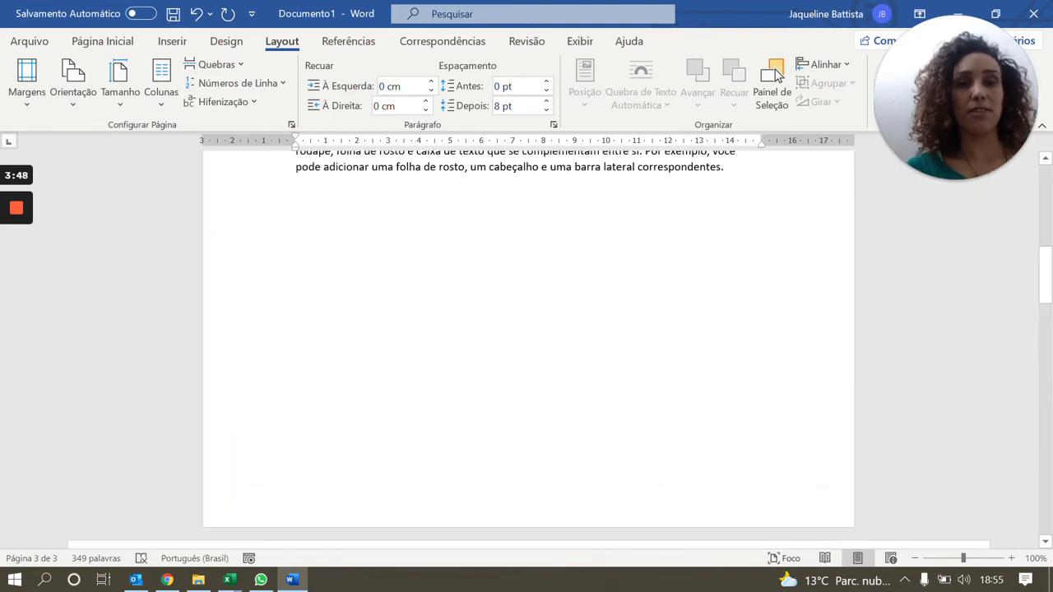
pyautogui.scroll(-5, 777, 76)
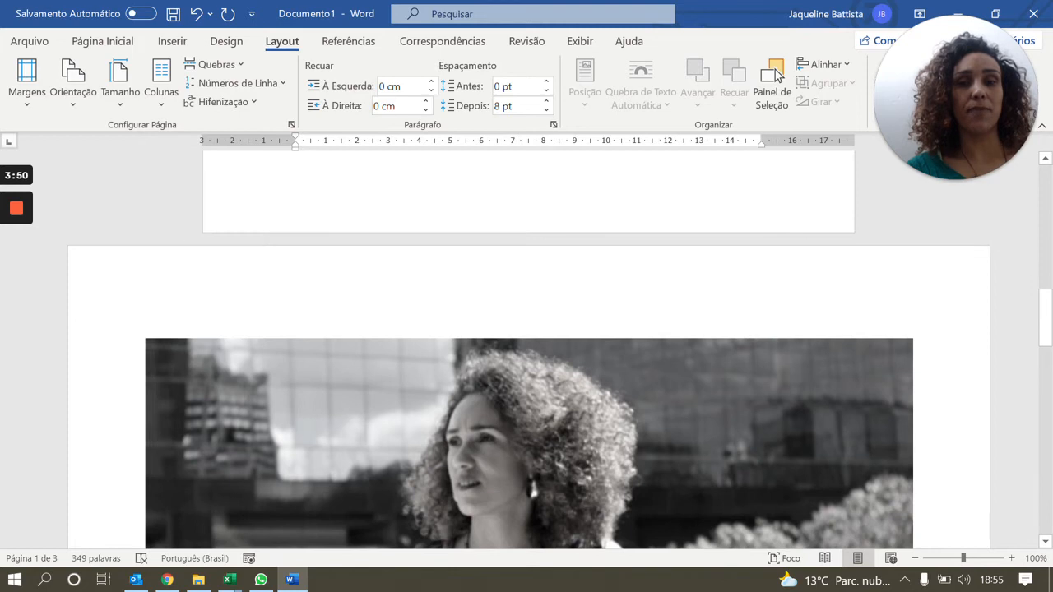
pyautogui.scroll(-10, 778, 76)
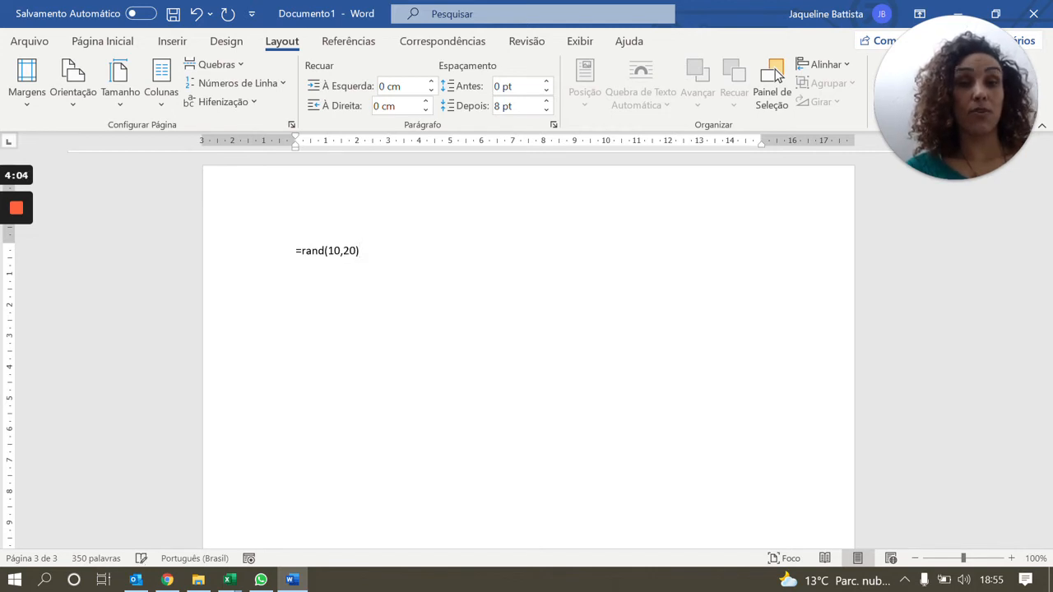
# Generate sample text with =rand(10,20) and insert a Próxima Página section break after "colocar o foco no texto desejado." at the end of page 4.
pyautogui.press('Return')
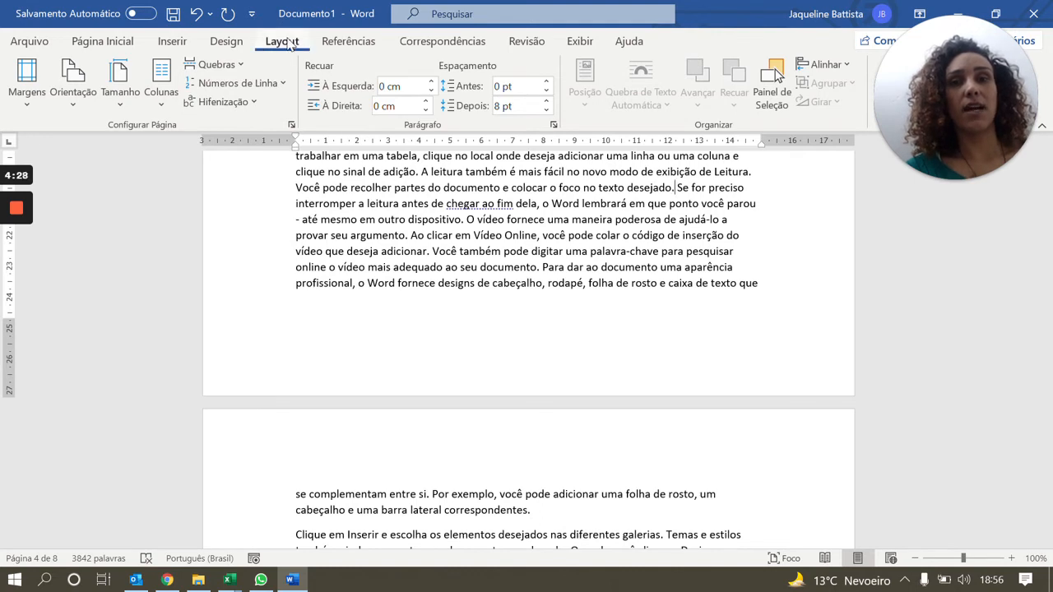
pyautogui.click(249, 67)
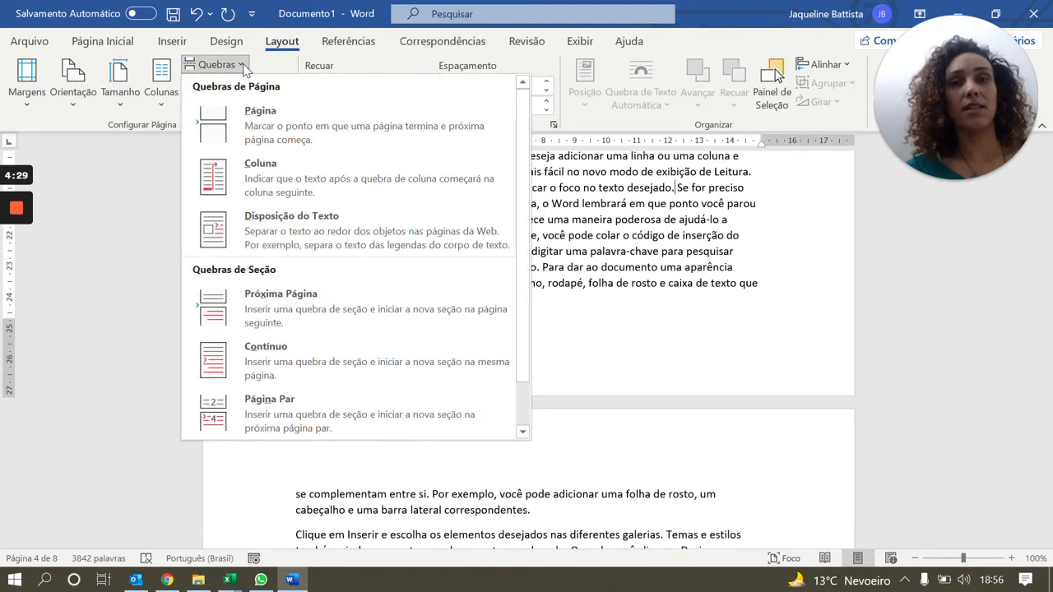
pyautogui.click(302, 296)
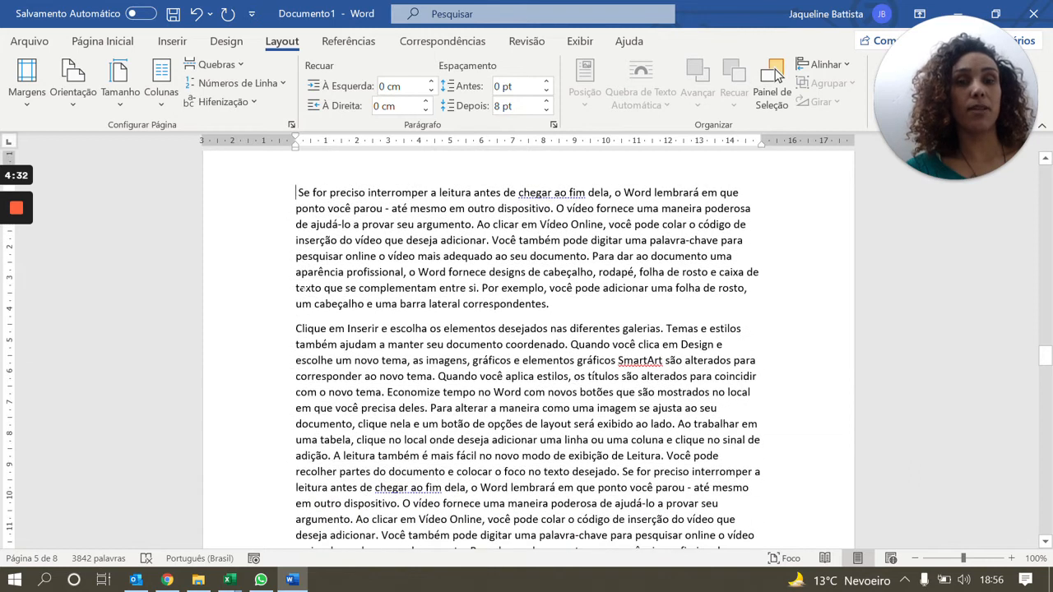
# Format the new section in 2 columns of equal width, applied to Nesta seção.
pyautogui.click(161, 105)
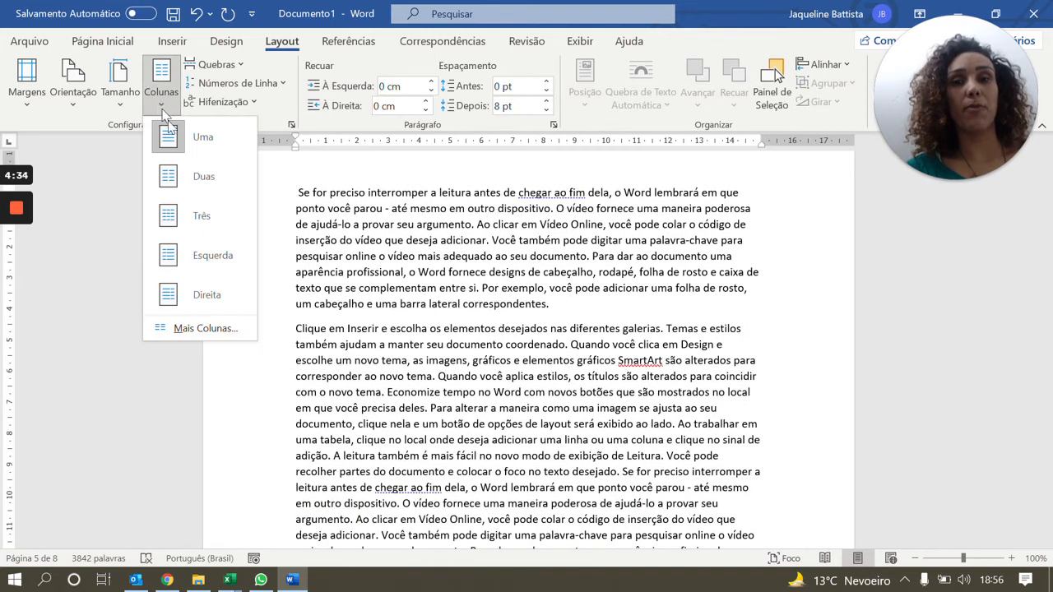
pyautogui.click(209, 332)
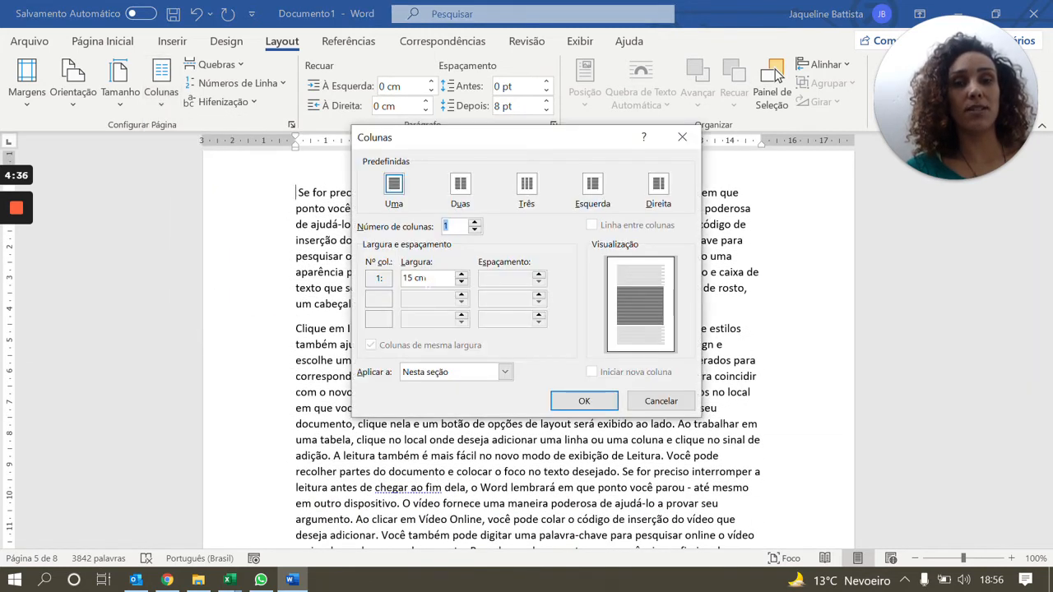
pyautogui.click(474, 224)
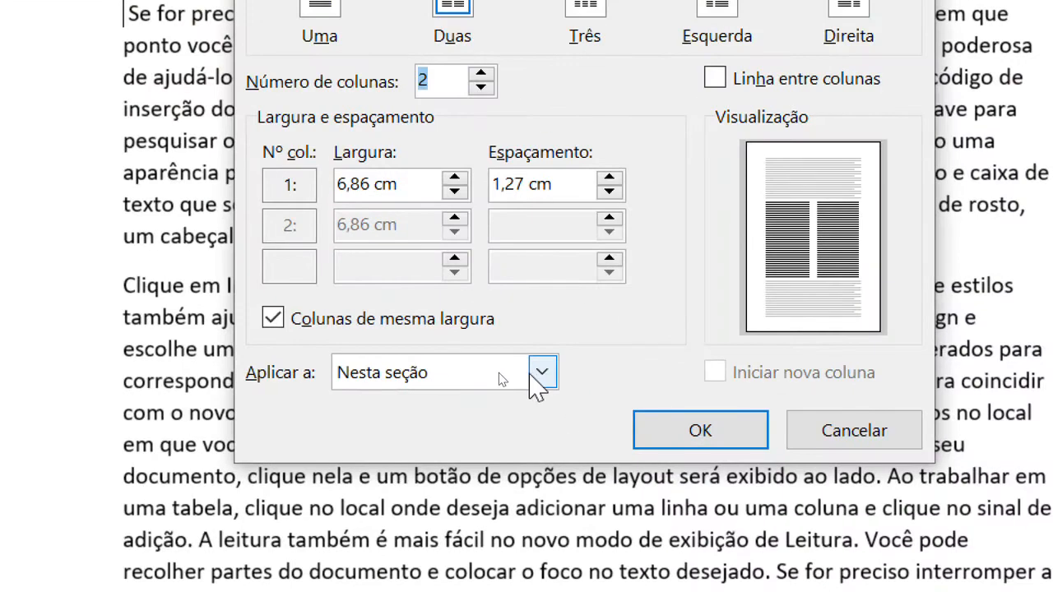
pyautogui.click(531, 373)
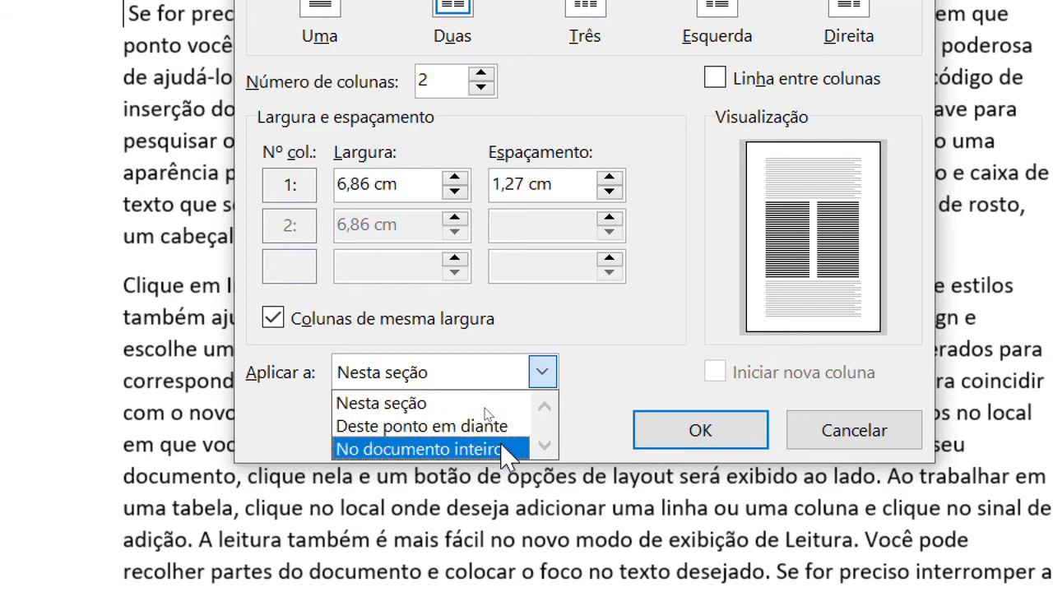
pyautogui.click(500, 403)
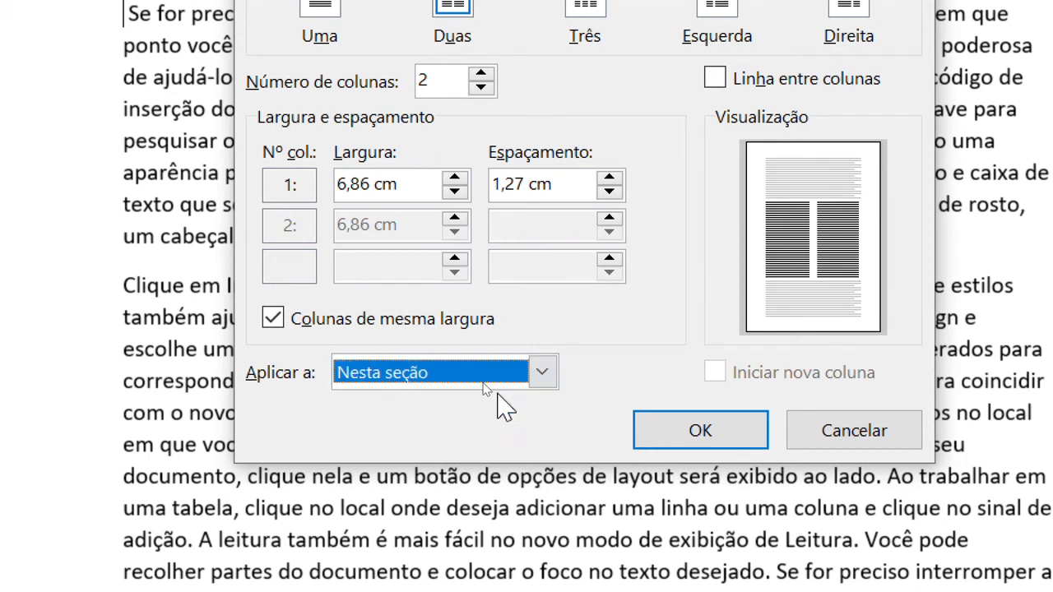
pyautogui.click(732, 424)
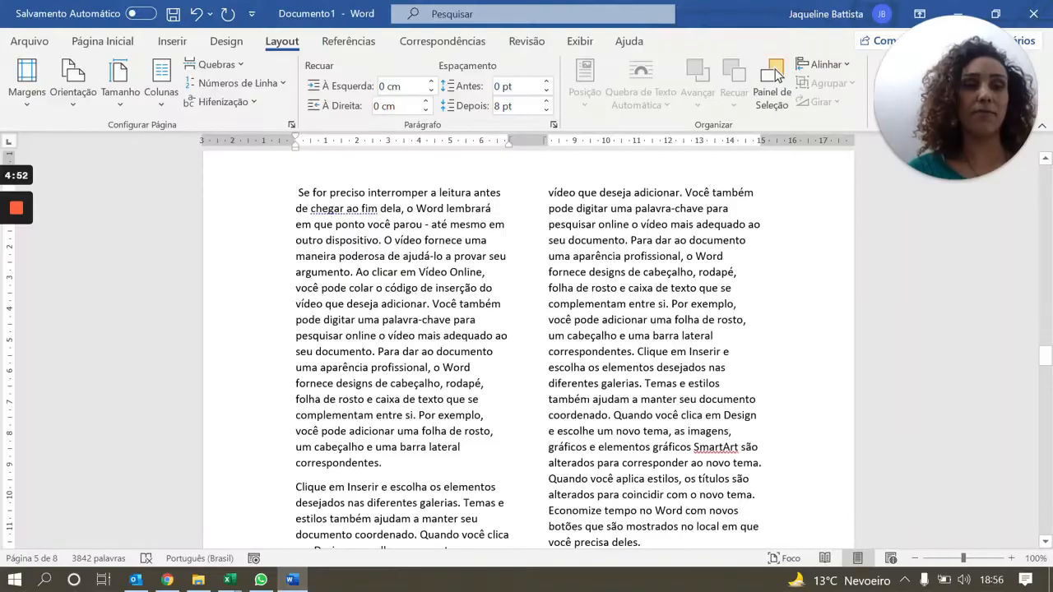
# Look through the preceding and following pages to check which ones use the two-column layout.
pyautogui.scroll(13, 711, 436)
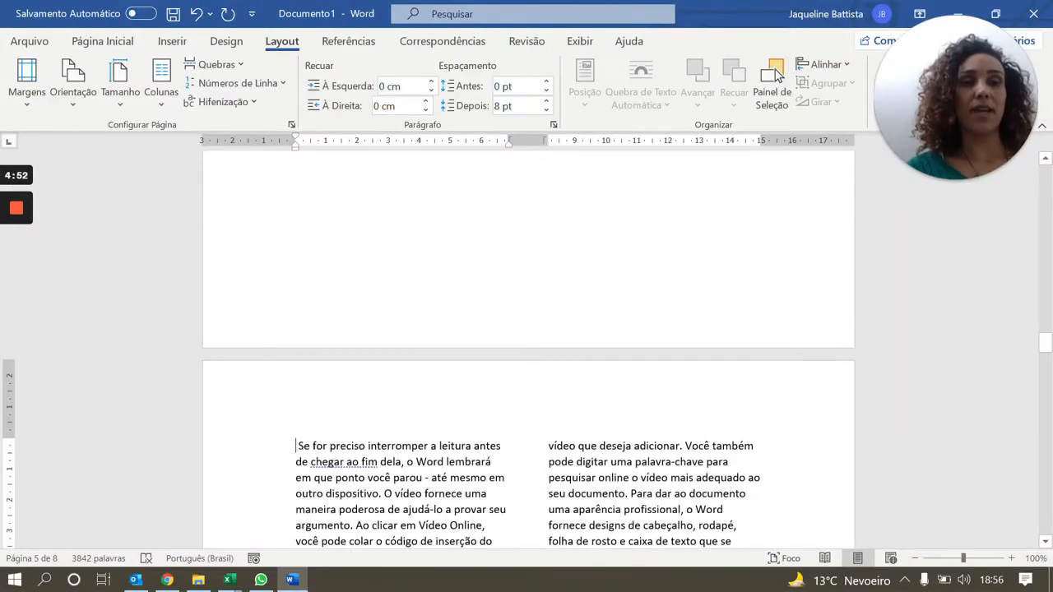
pyautogui.scroll(20, 529, 350)
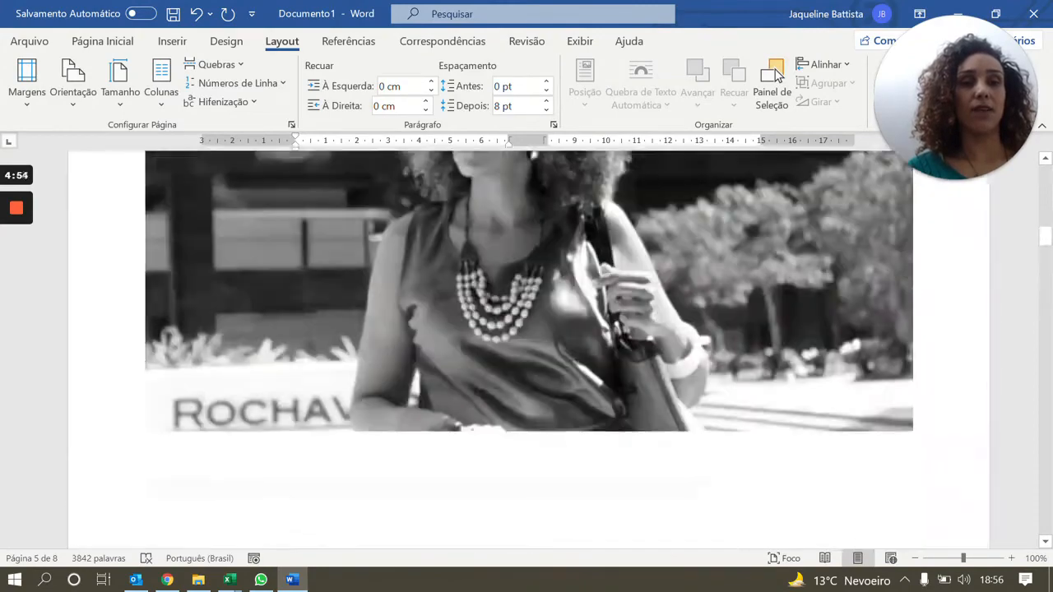
pyautogui.scroll(3, 588, 407)
pyautogui.scroll(-12, 588, 406)
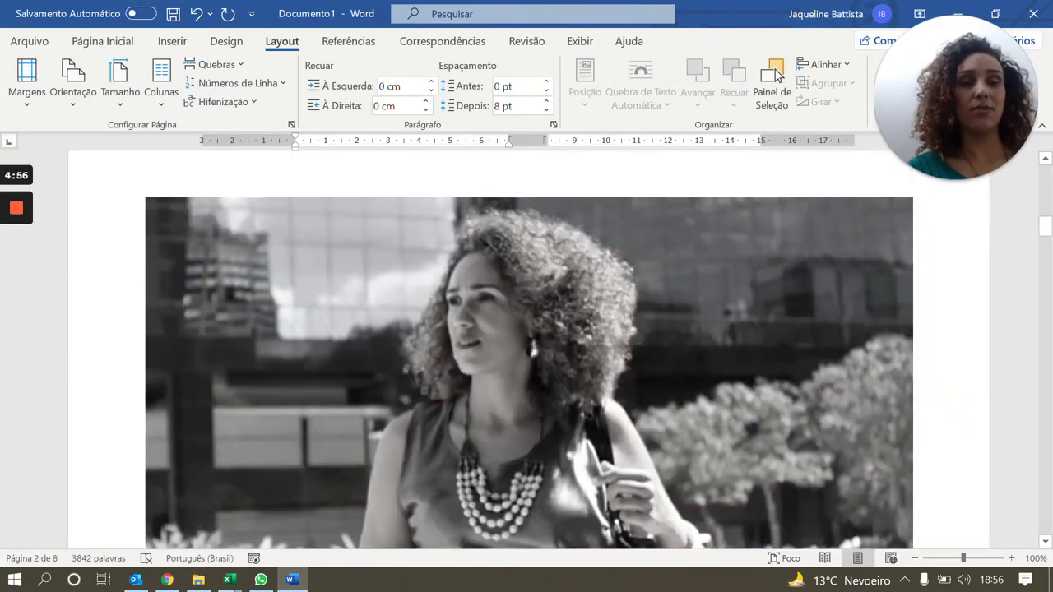
pyautogui.scroll(-20, 587, 407)
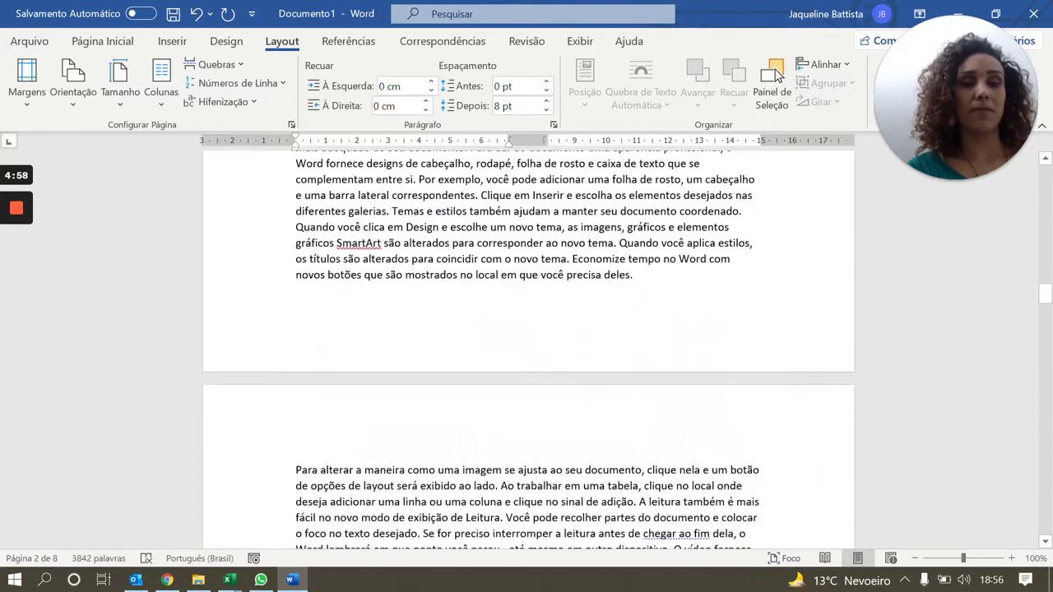
pyautogui.scroll(-5, 590, 409)
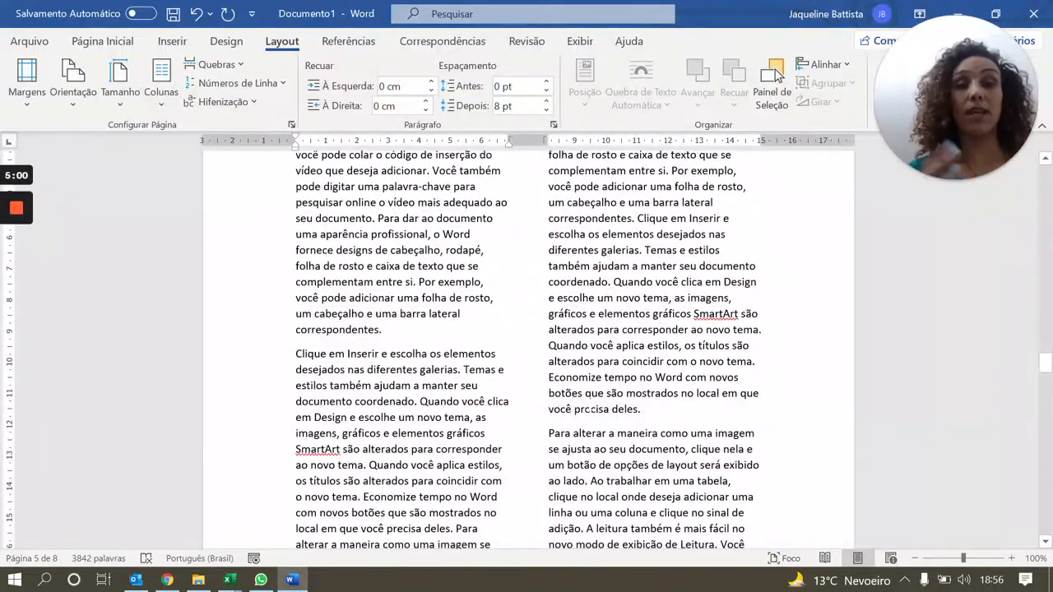
pyautogui.scroll(-15, 591, 408)
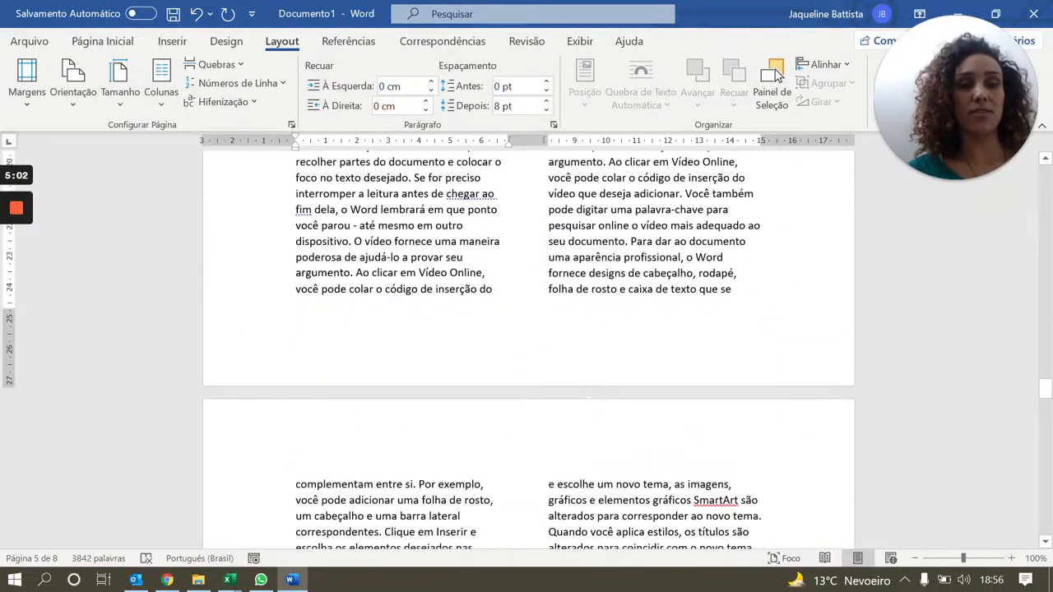
pyautogui.scroll(1, 528, 350)
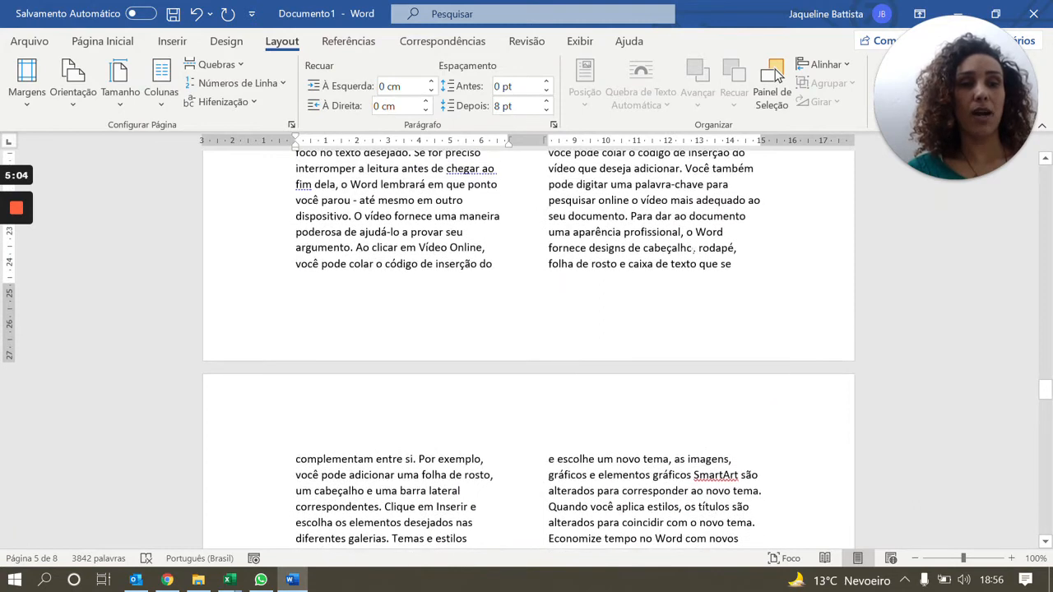
# Insert a Próxima Página section break before "Ao clicar em Vídeo Online" in the second column near the bottom of page 5.
pyautogui.scroll(6, 592, 247)
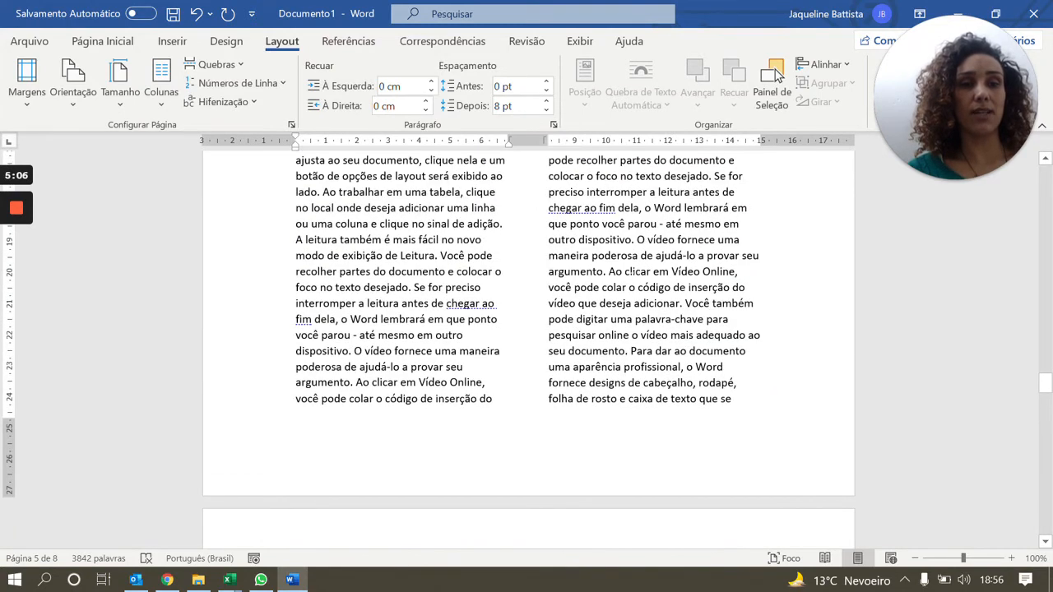
pyautogui.click(610, 271)
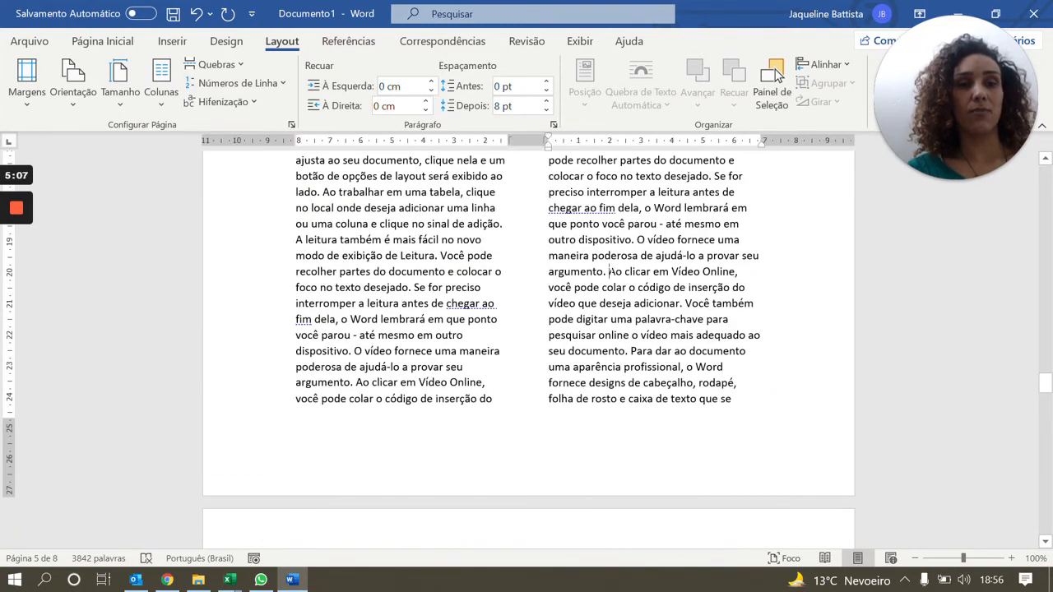
pyautogui.click(216, 64)
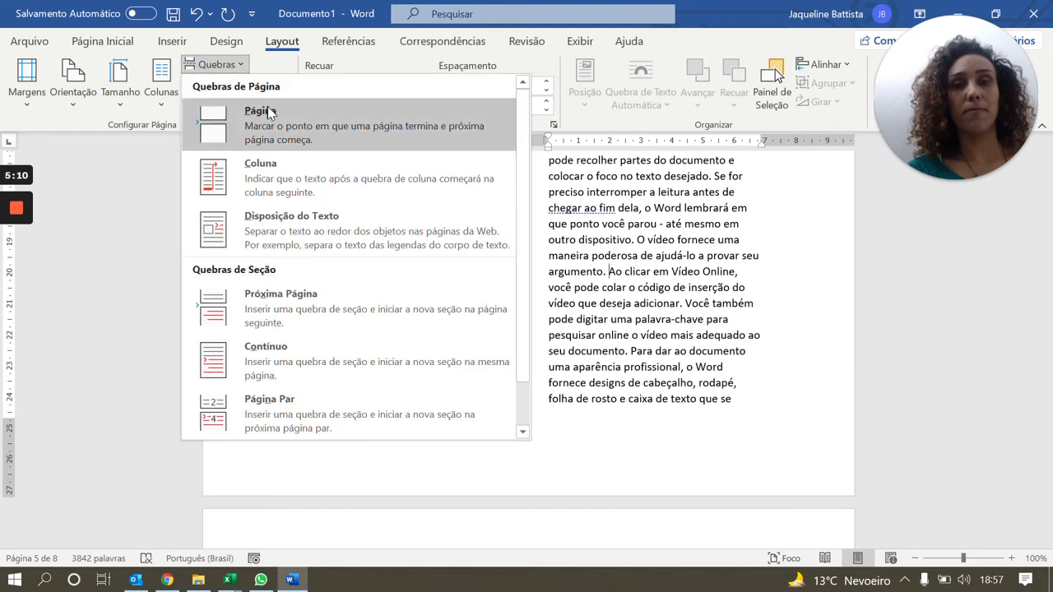
pyautogui.click(332, 311)
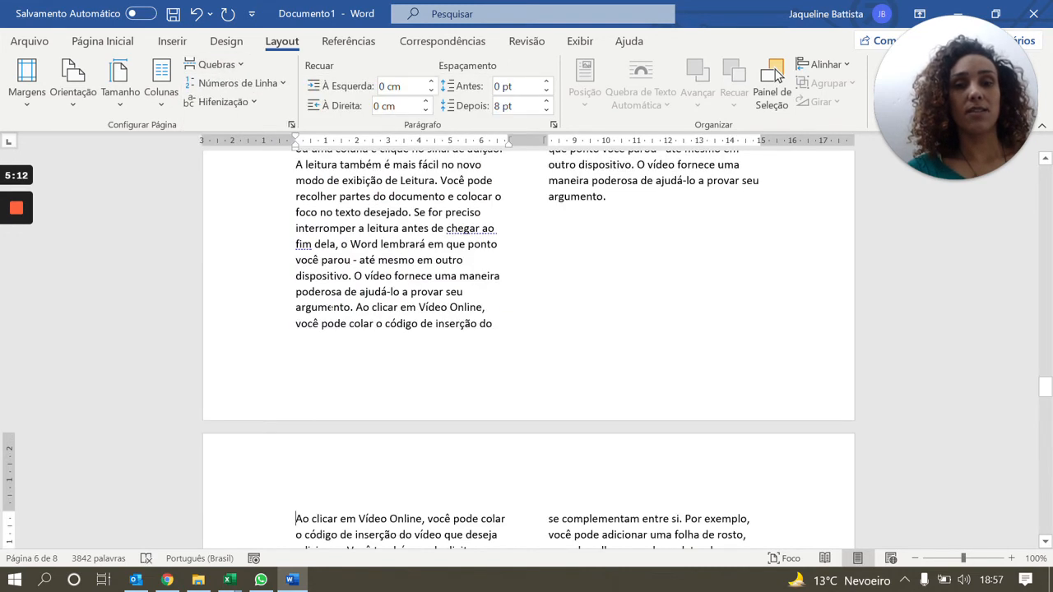
# Set the section that starts on page 6 to a single column (Uma).
pyautogui.scroll(-5, 777, 74)
pyautogui.scroll(-6, 371, 290)
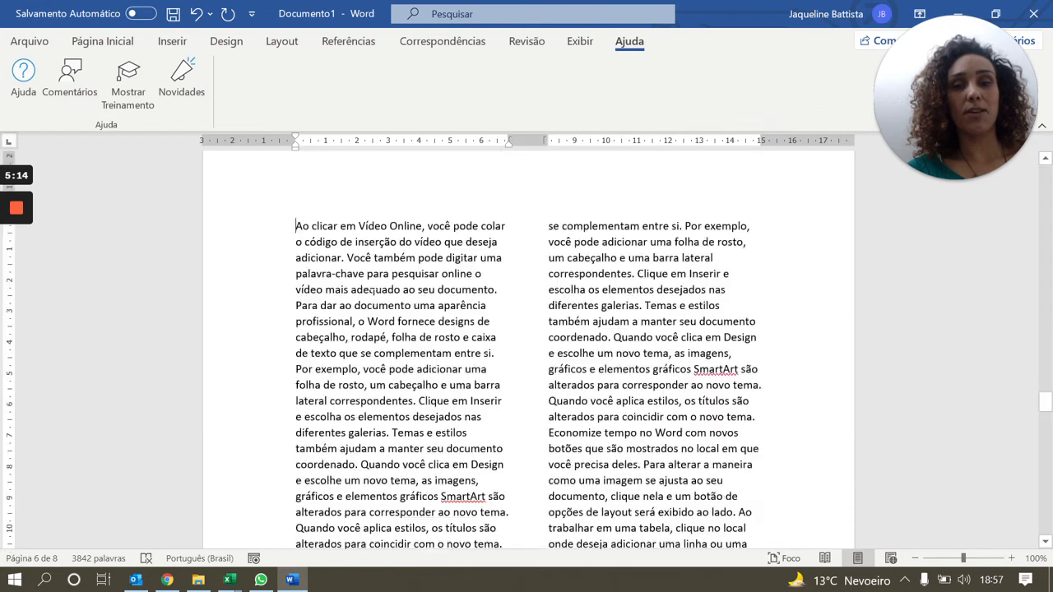
pyautogui.click(281, 41)
pyautogui.click(162, 97)
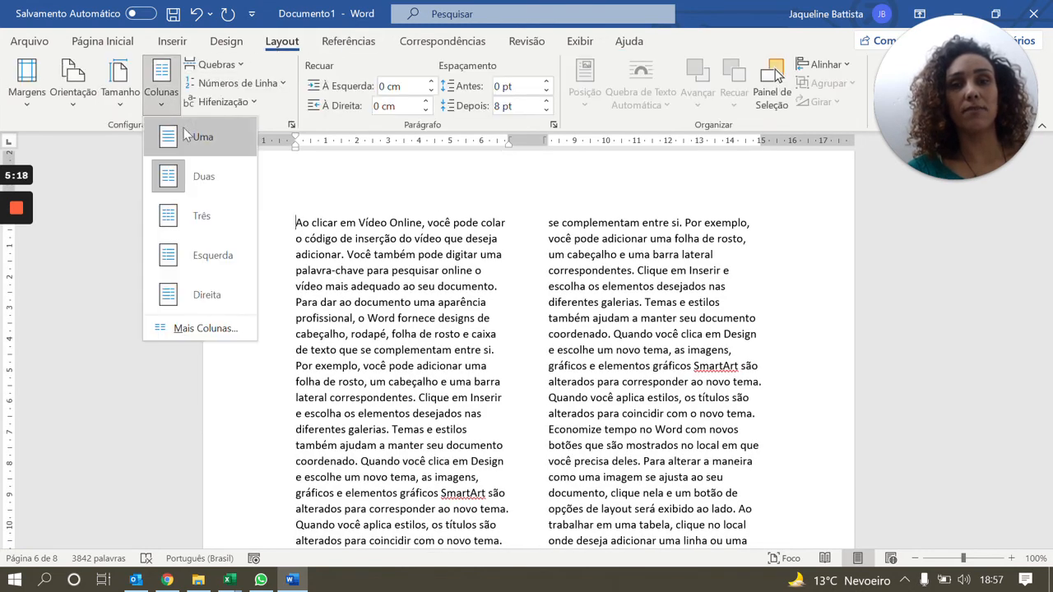
pyautogui.click(188, 136)
# Review the document and page through its print preview to the last page, checking each page's orientation and column layout.
pyautogui.scroll(8, 527, 346)
pyautogui.scroll(-20, 526, 346)
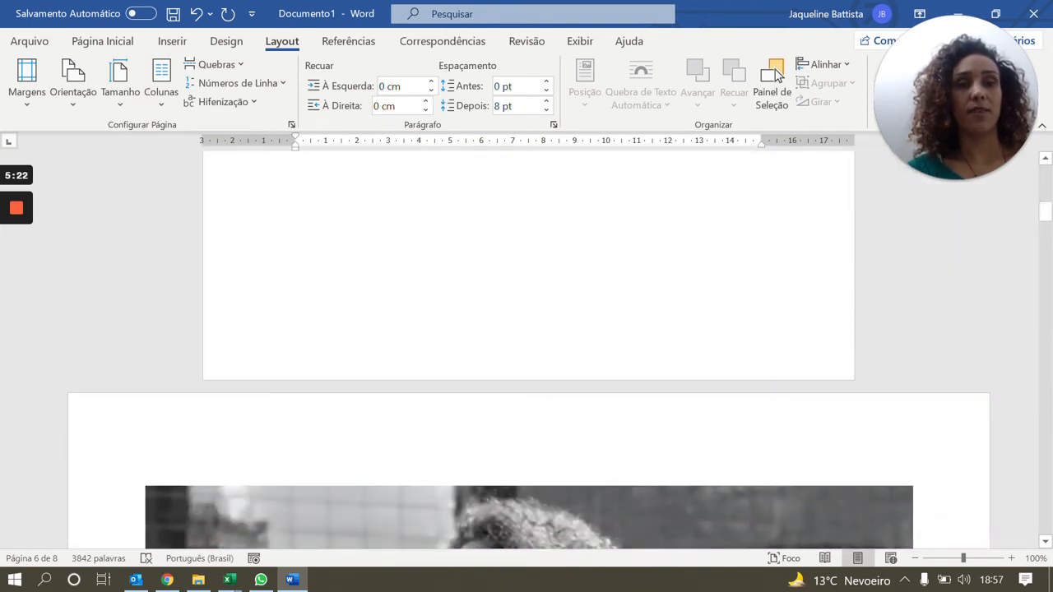
pyautogui.scroll(4, 527, 346)
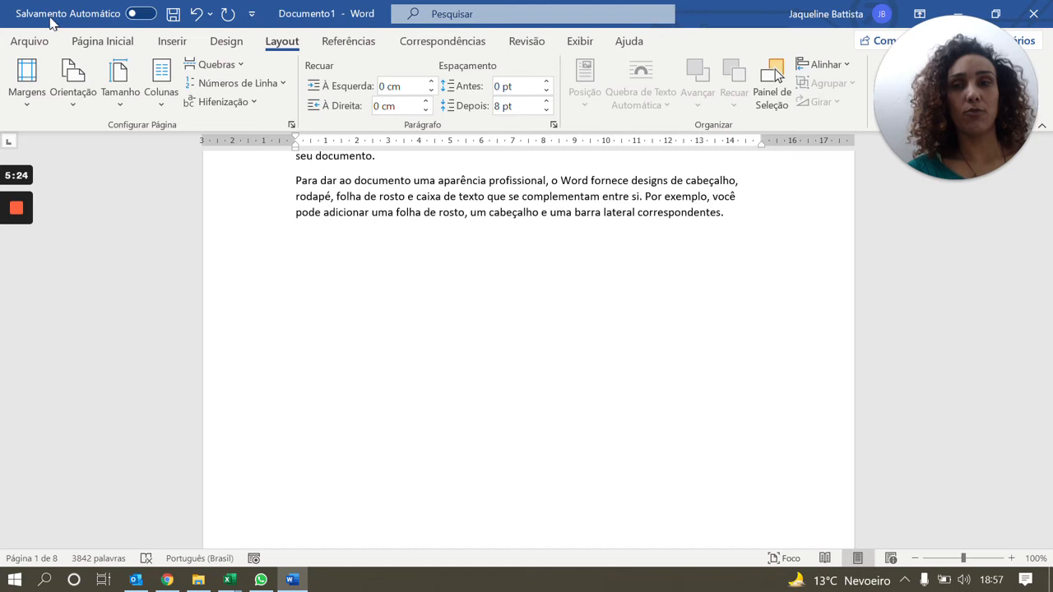
pyautogui.hotkey('ctrl', 'p')
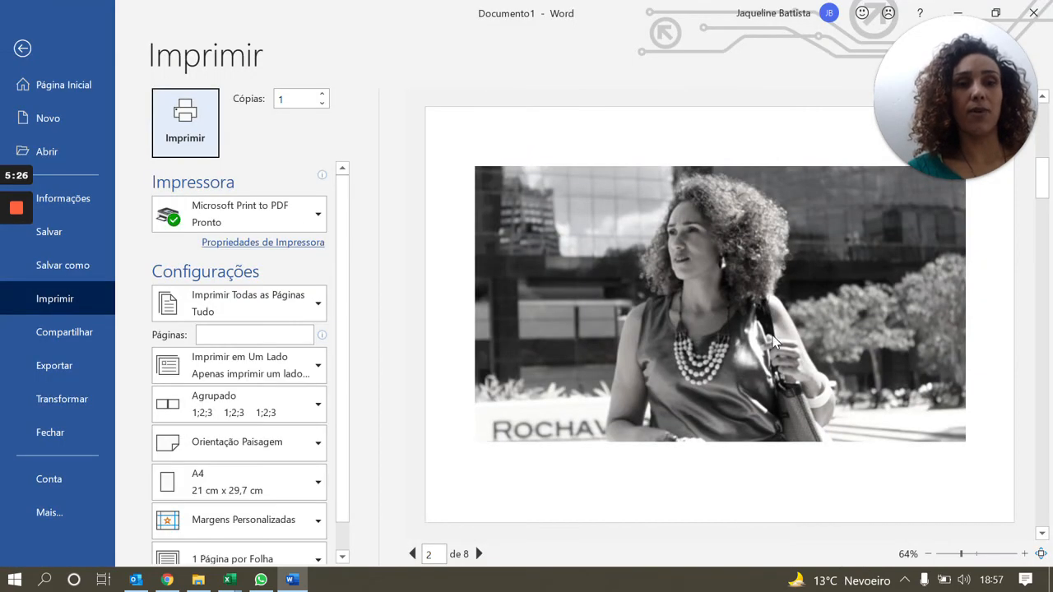
pyautogui.moveTo(975, 82)
pyautogui.moveTo(974, 82); pyautogui.dragTo(143, 82)
pyautogui.click(1044, 178)
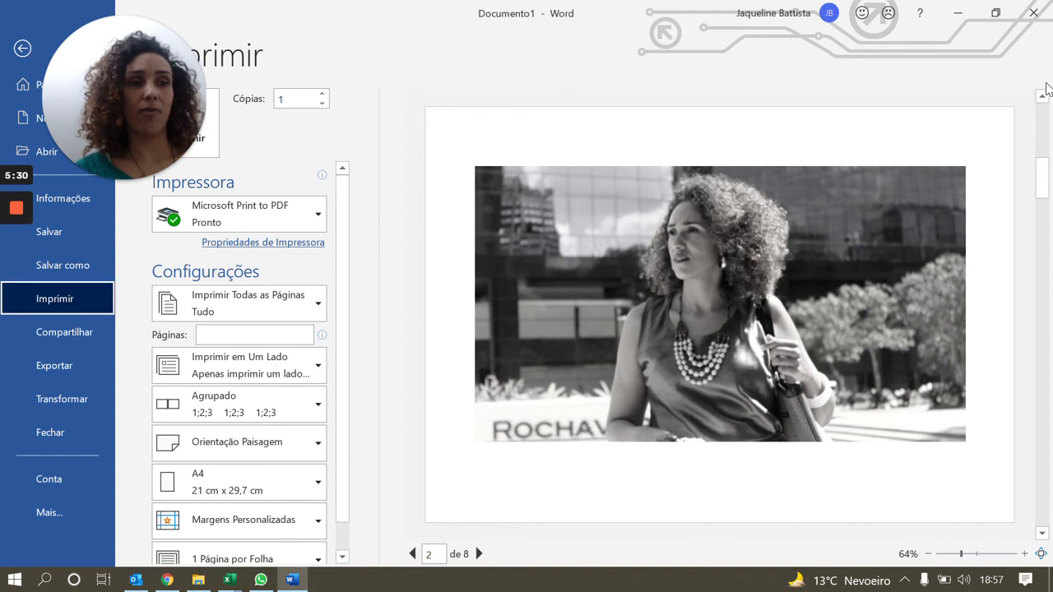
pyautogui.click(1042, 96)
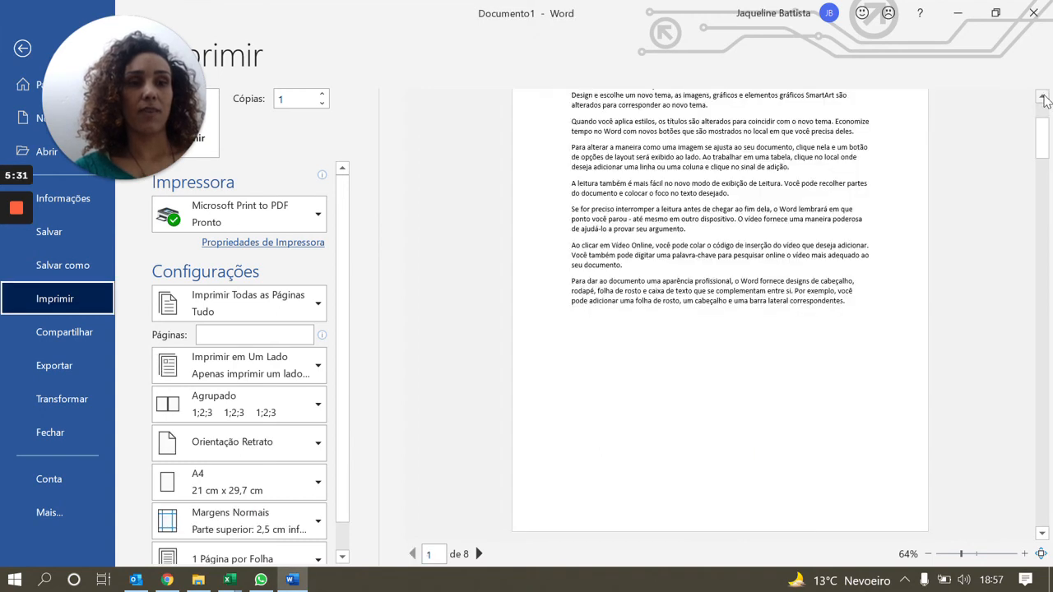
pyautogui.click(1046, 533)
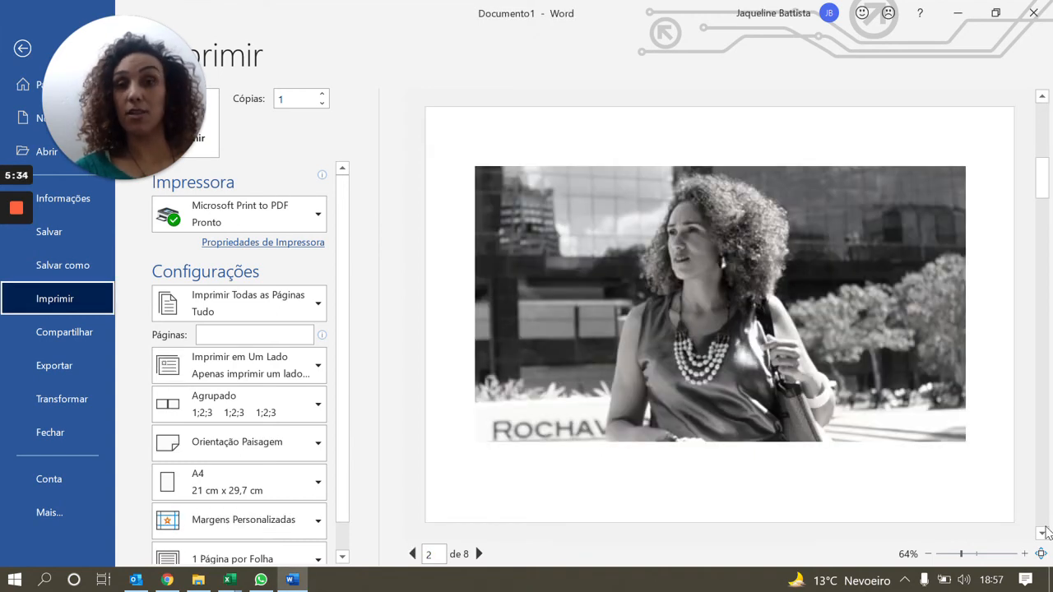
pyautogui.click(1046, 533)
pyautogui.click(1046, 533)
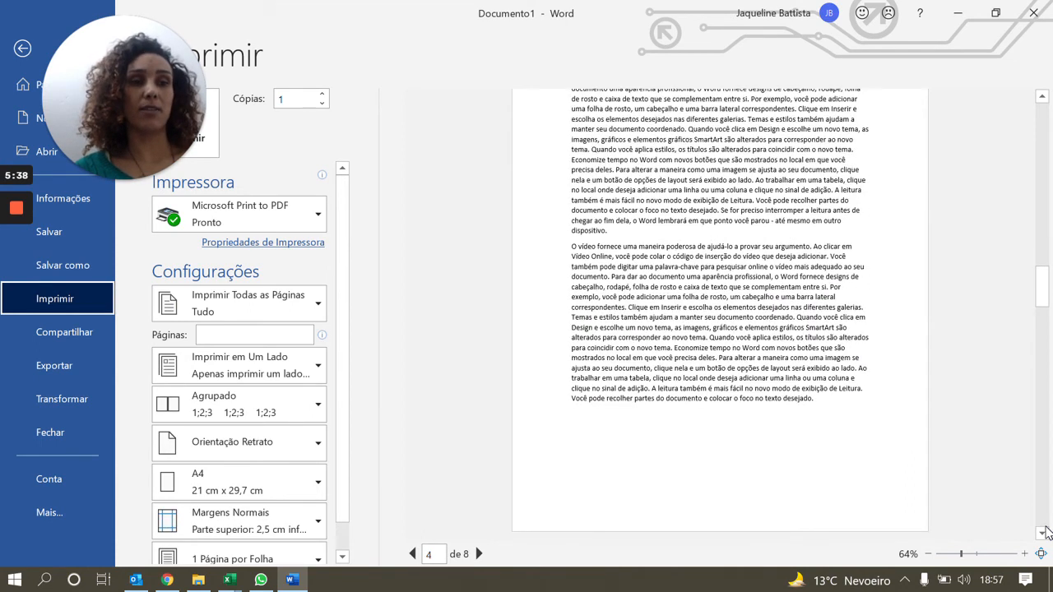
pyautogui.click(1047, 533)
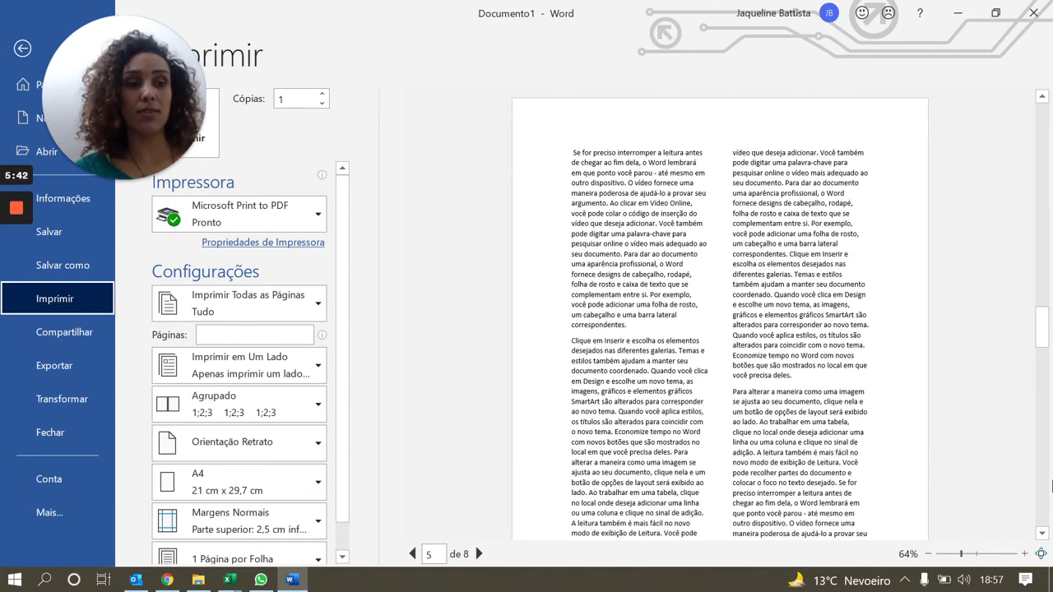
pyautogui.click(1042, 534)
pyautogui.click(1042, 533)
pyautogui.click(1042, 533)
pyautogui.click(1042, 533)
pyautogui.click(1043, 533)
pyautogui.click(1042, 534)
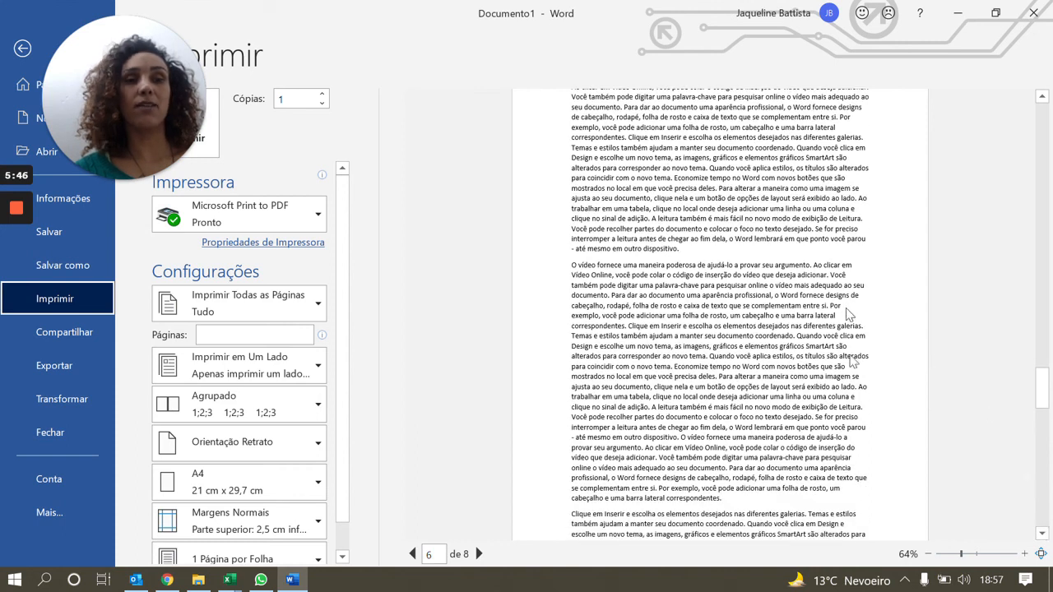
pyautogui.moveTo(1042, 399); pyautogui.dragTo(1046, 551)
pyautogui.moveTo(123, 177)
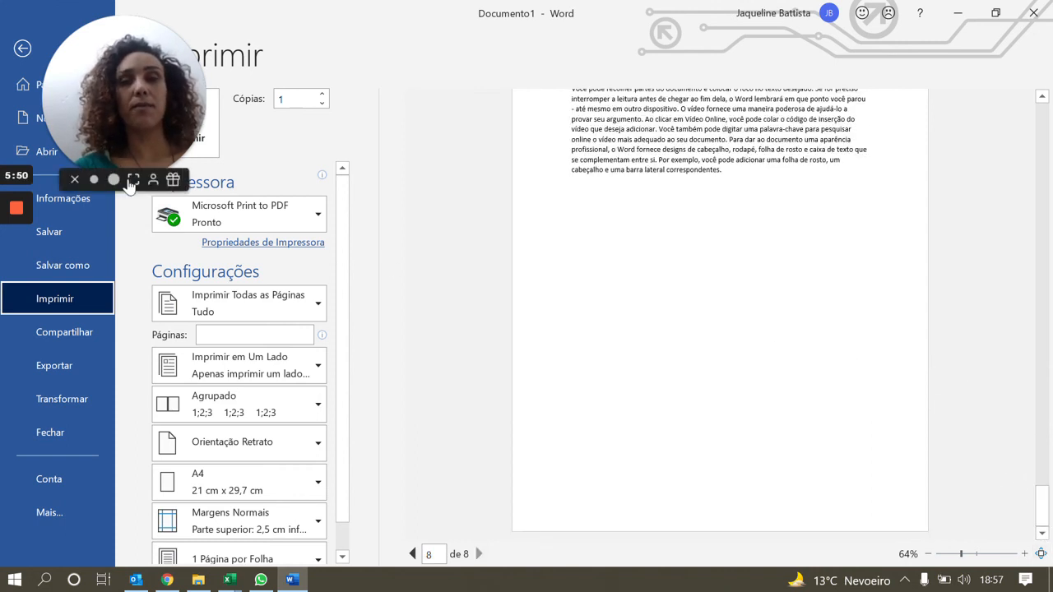
pyautogui.click(113, 179)
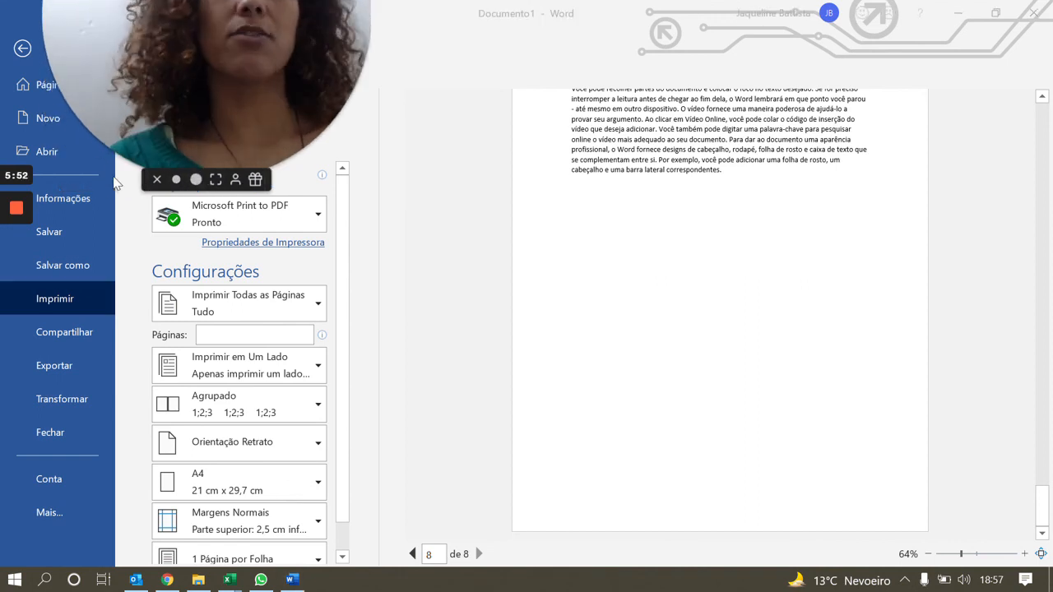
pyautogui.moveTo(112, 70); pyautogui.dragTo(276, 368)
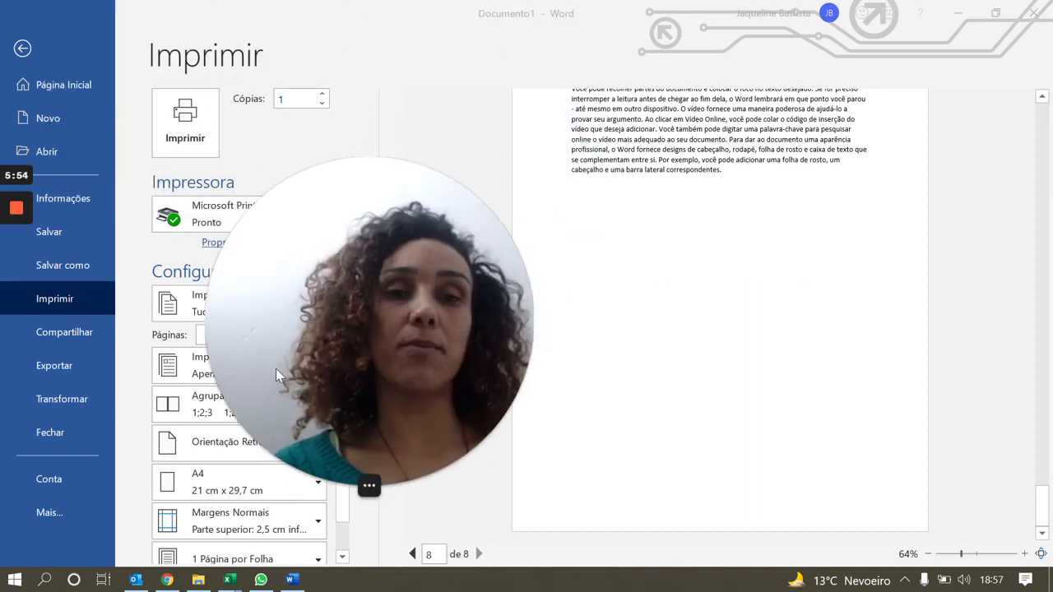